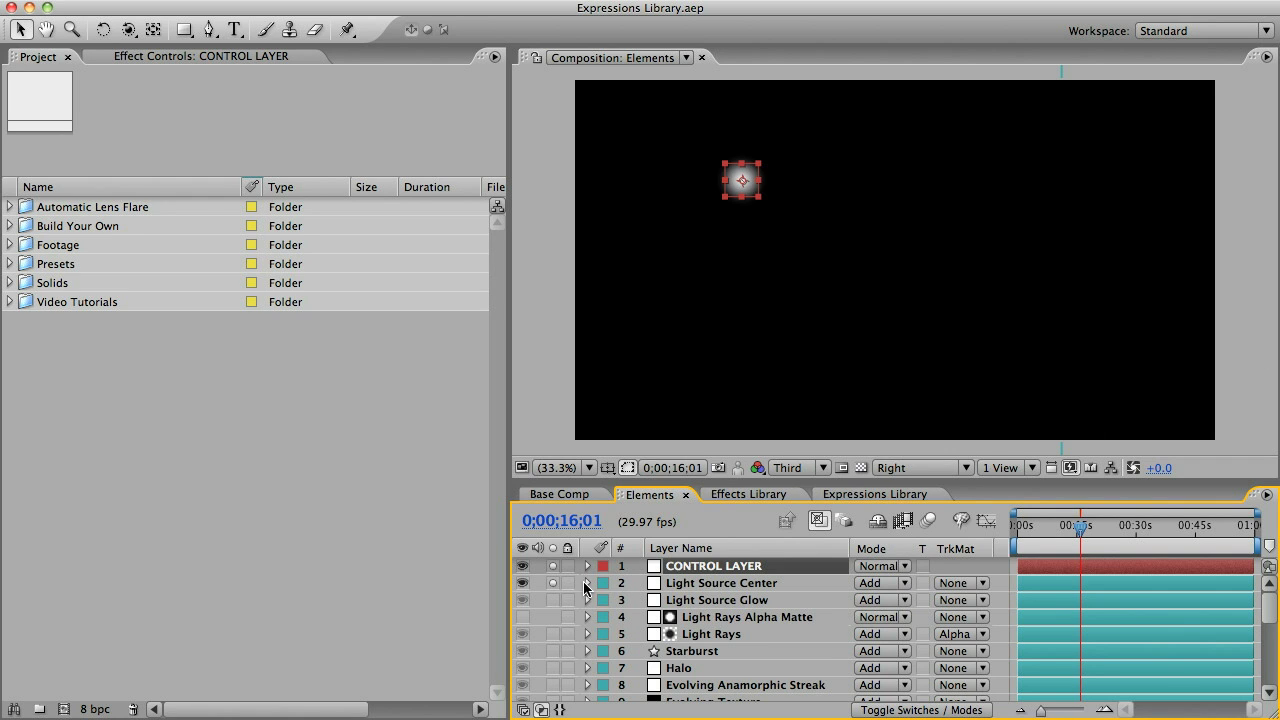
Keyframe Light Source Center's Expansion slider at 0 at the start, rising to 120 at 8;26
click(587, 588)
click(604, 600)
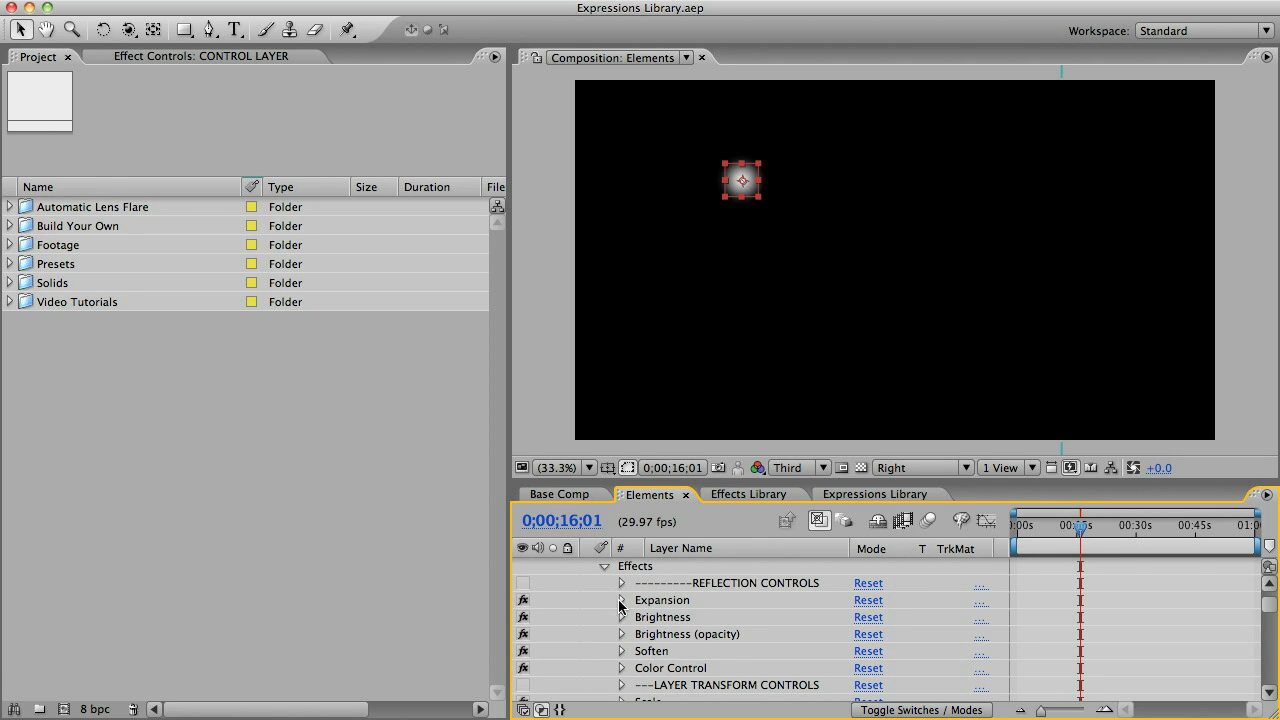
click(620, 602)
drag(1046, 530, 1017, 530)
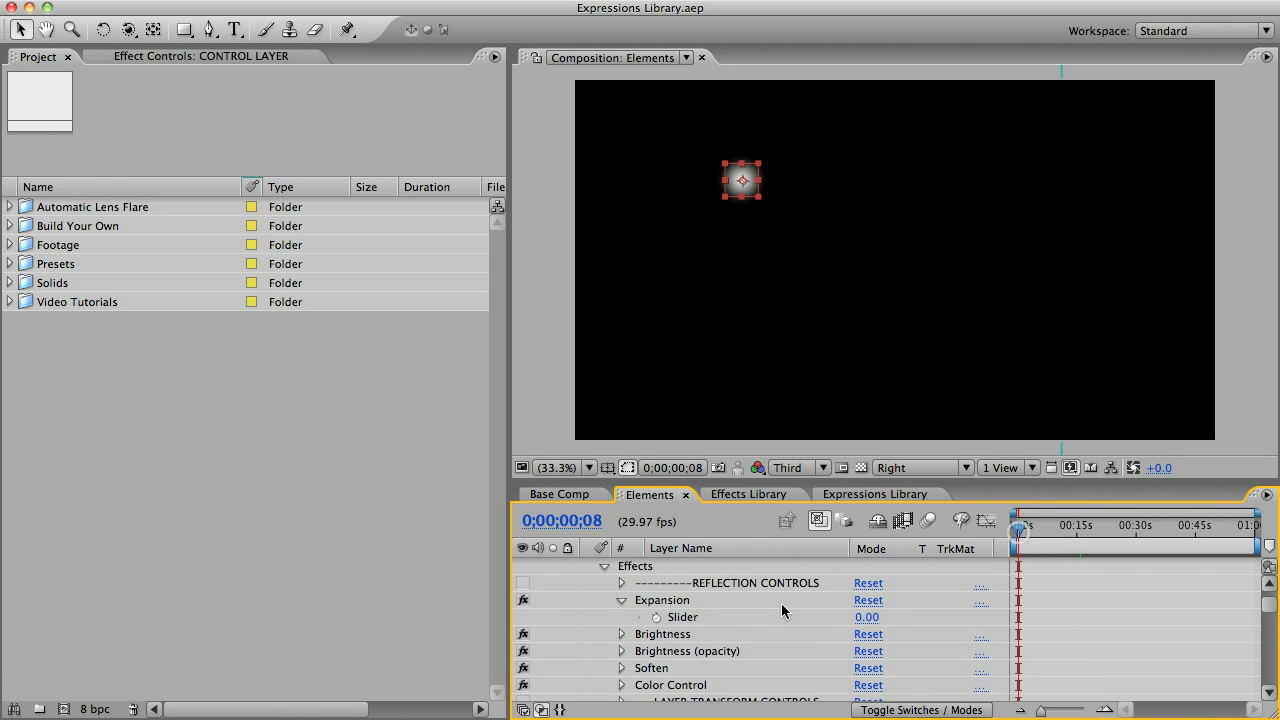
click(656, 617)
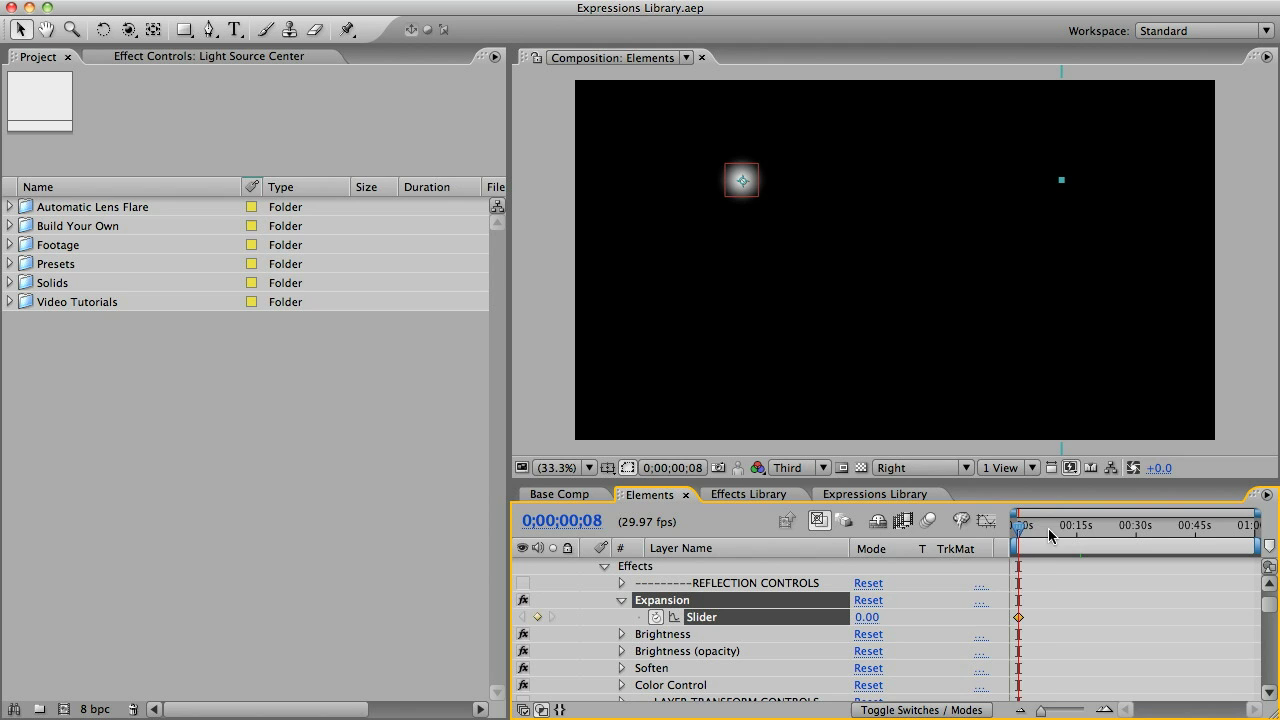
click(1049, 535)
drag(866, 619, 983, 619)
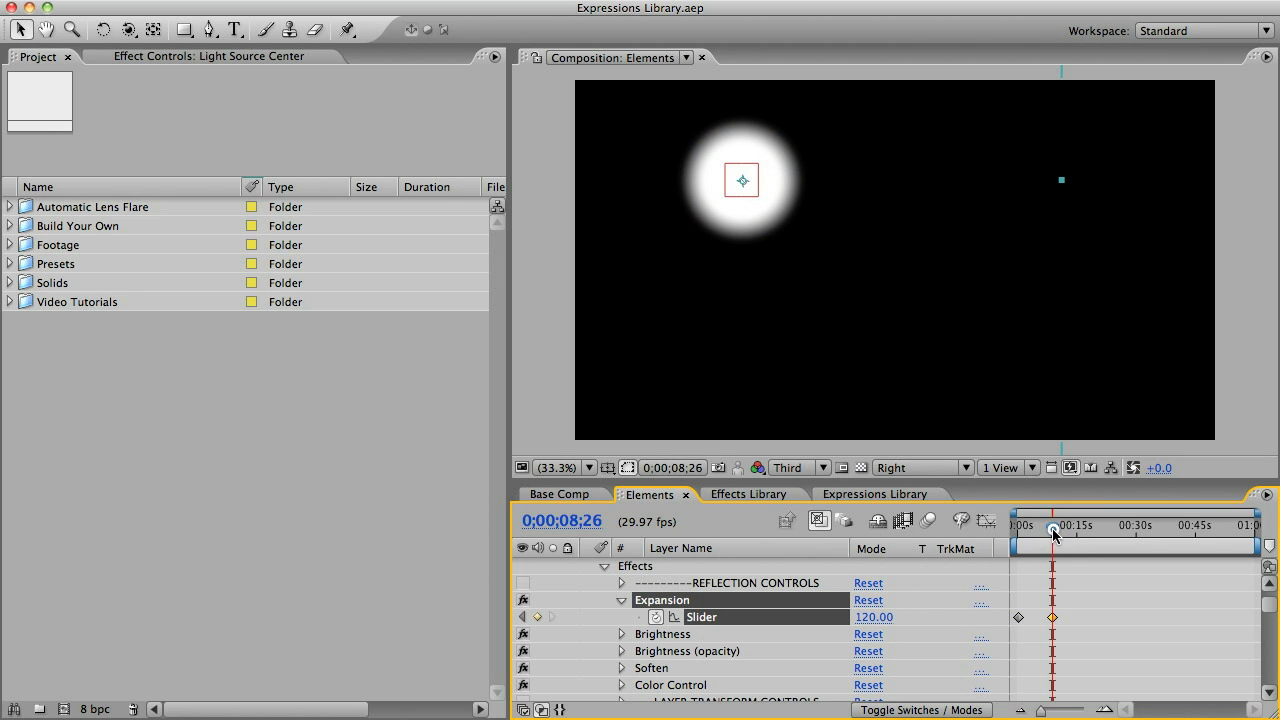
mouse_move(1053, 535)
mouse_down()
mouse_move(1024, 533)
mouse_move(1046, 535)
mouse_up()
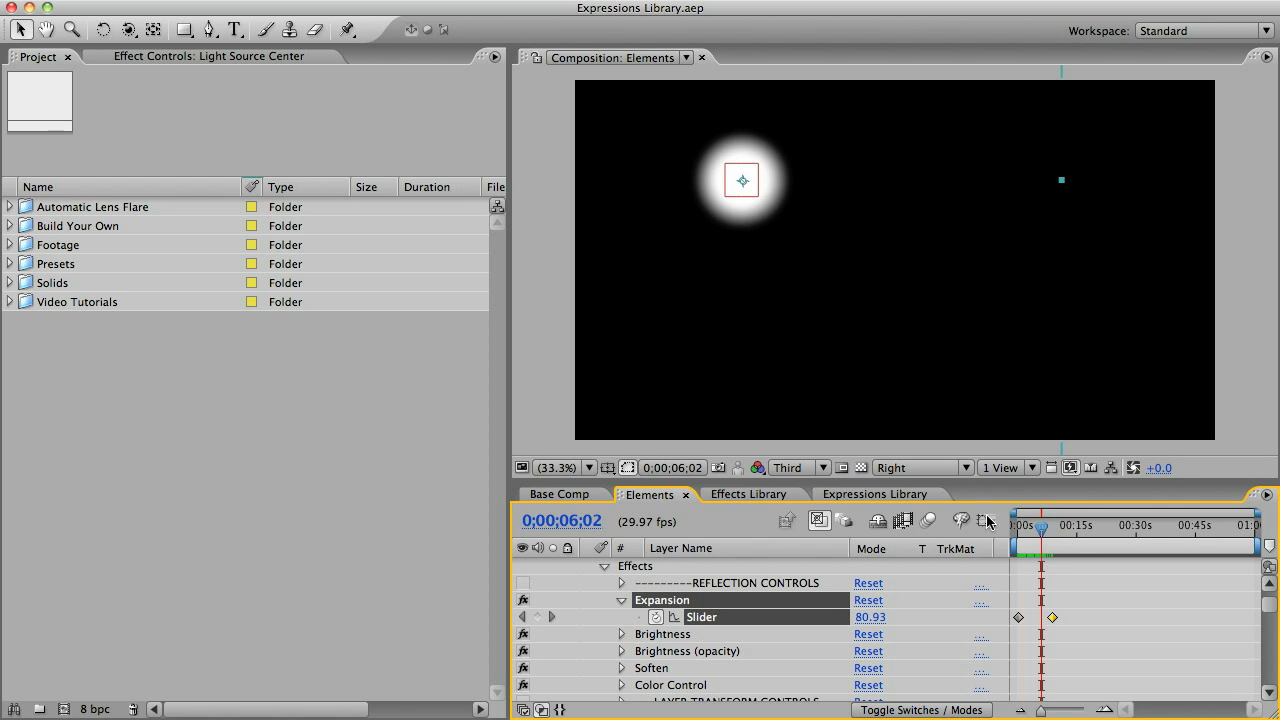
Switch to the Expressions Library composition
click(878, 496)
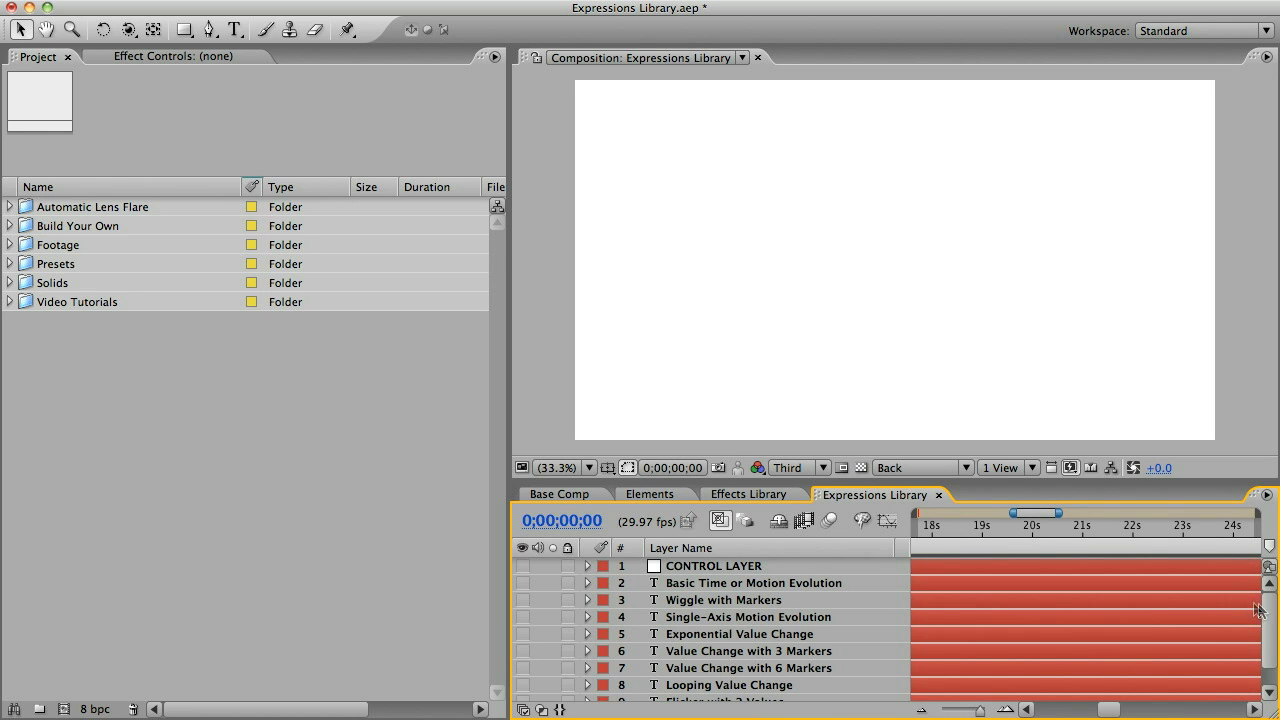
scroll(1272, 626, down, 1)
scroll(1272, 626, up, 1)
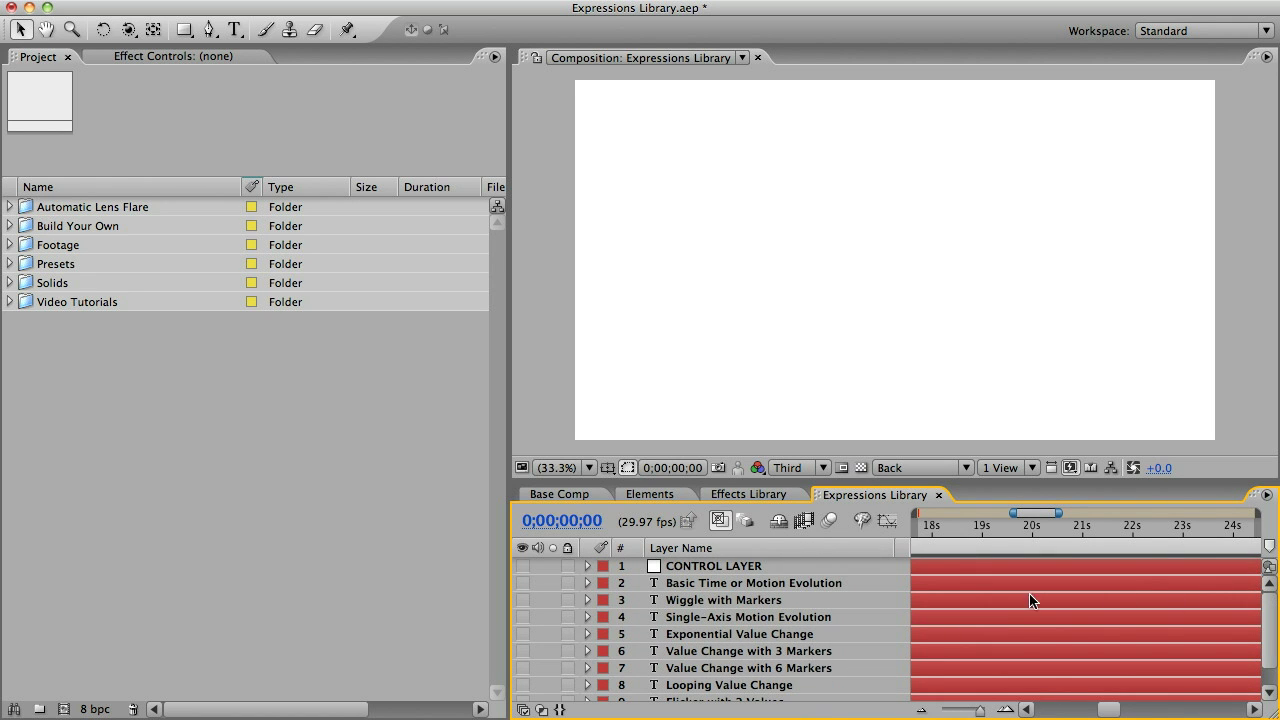
Reveal the Basic Time or Motion Evolution layer's Opacity expression and its slider effects
click(783, 584)
key(e)
key(e)
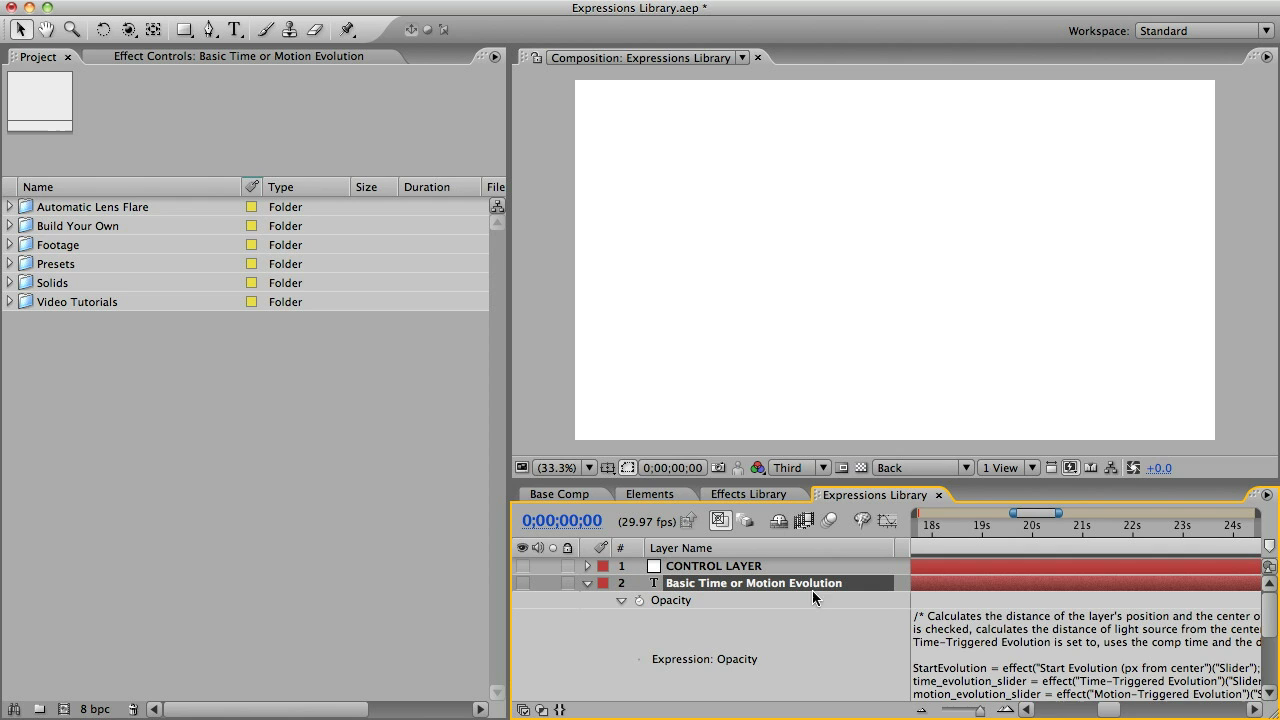
click(1012, 645)
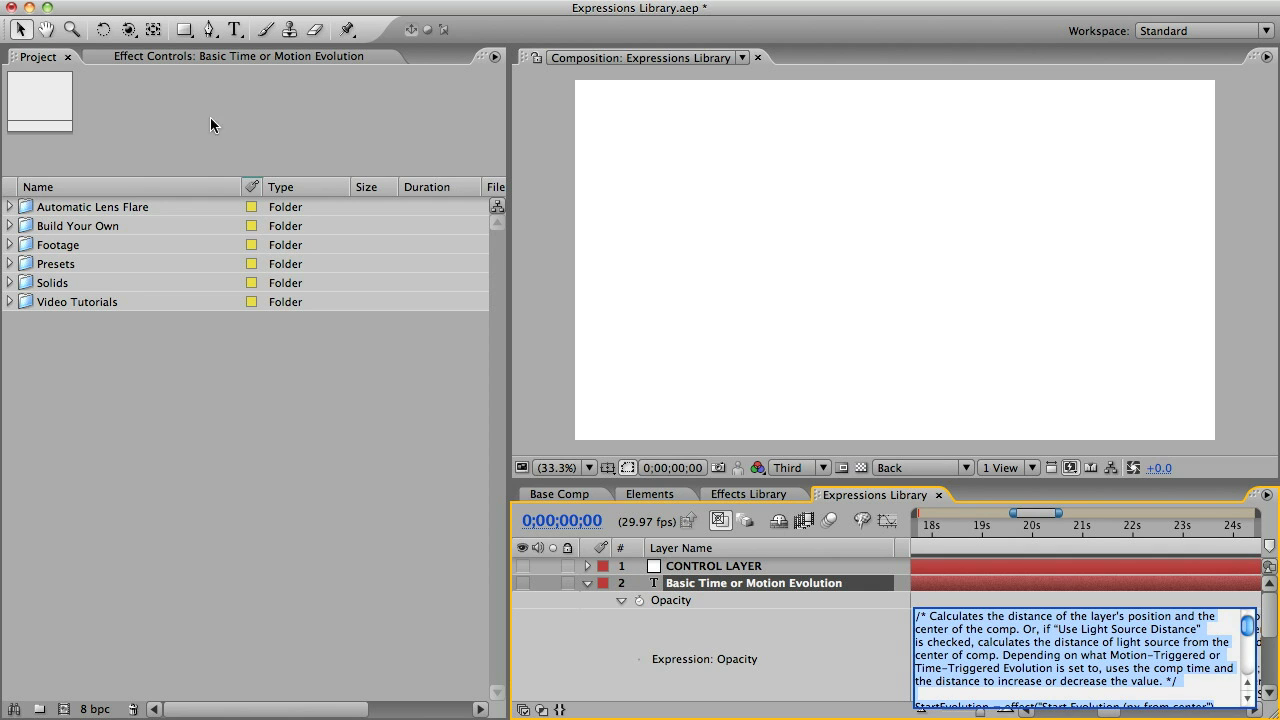
click(200, 56)
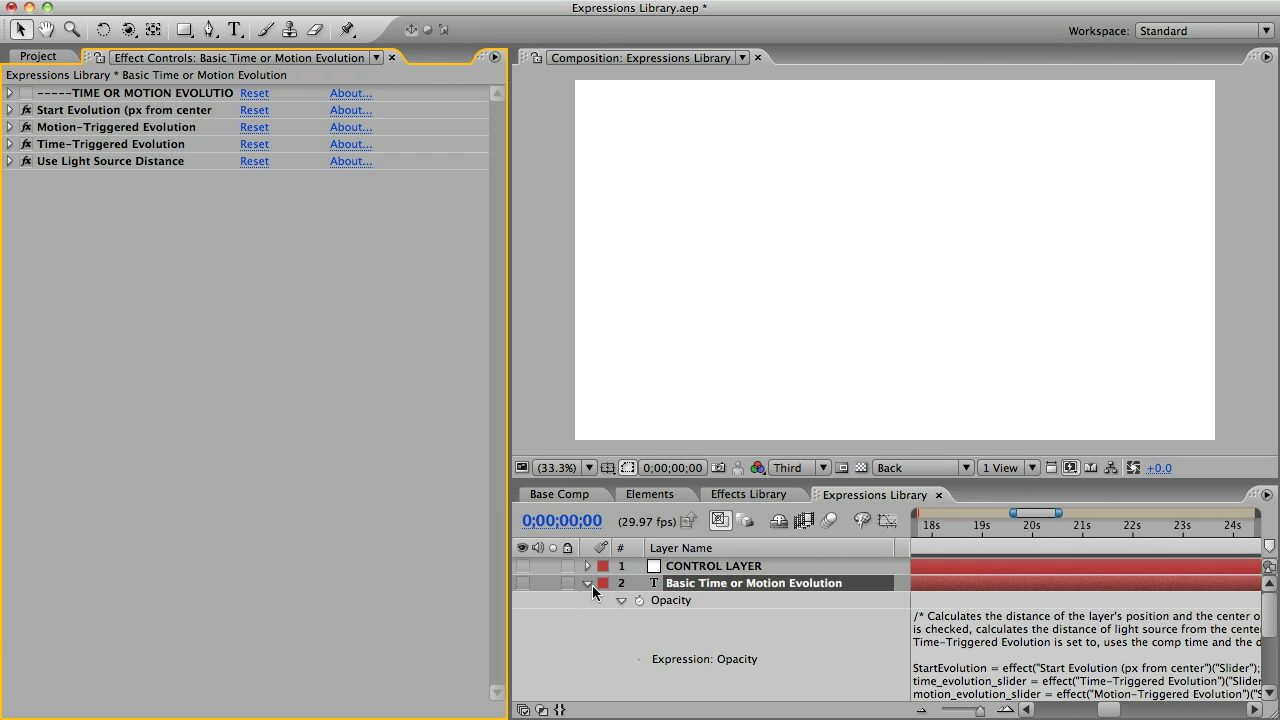
click(588, 583)
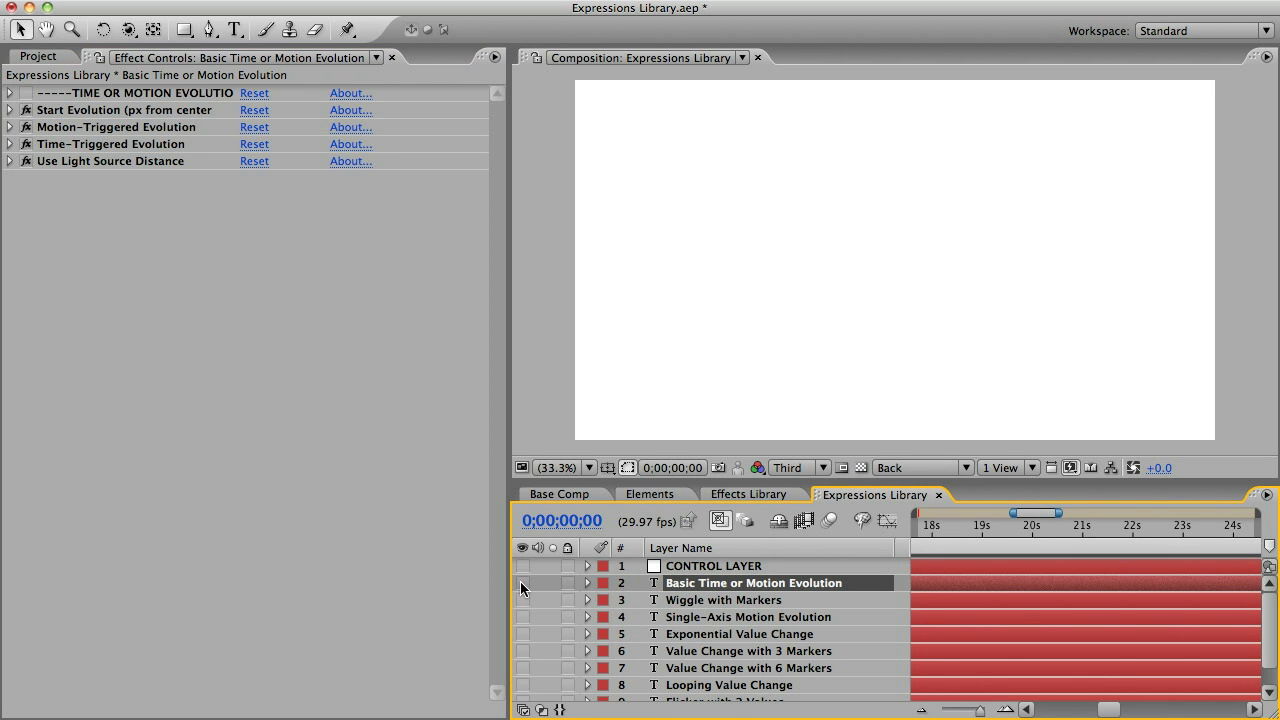
Turn on the Basic Time or Motion Evolution layer's visibility to show its instruction text
click(521, 583)
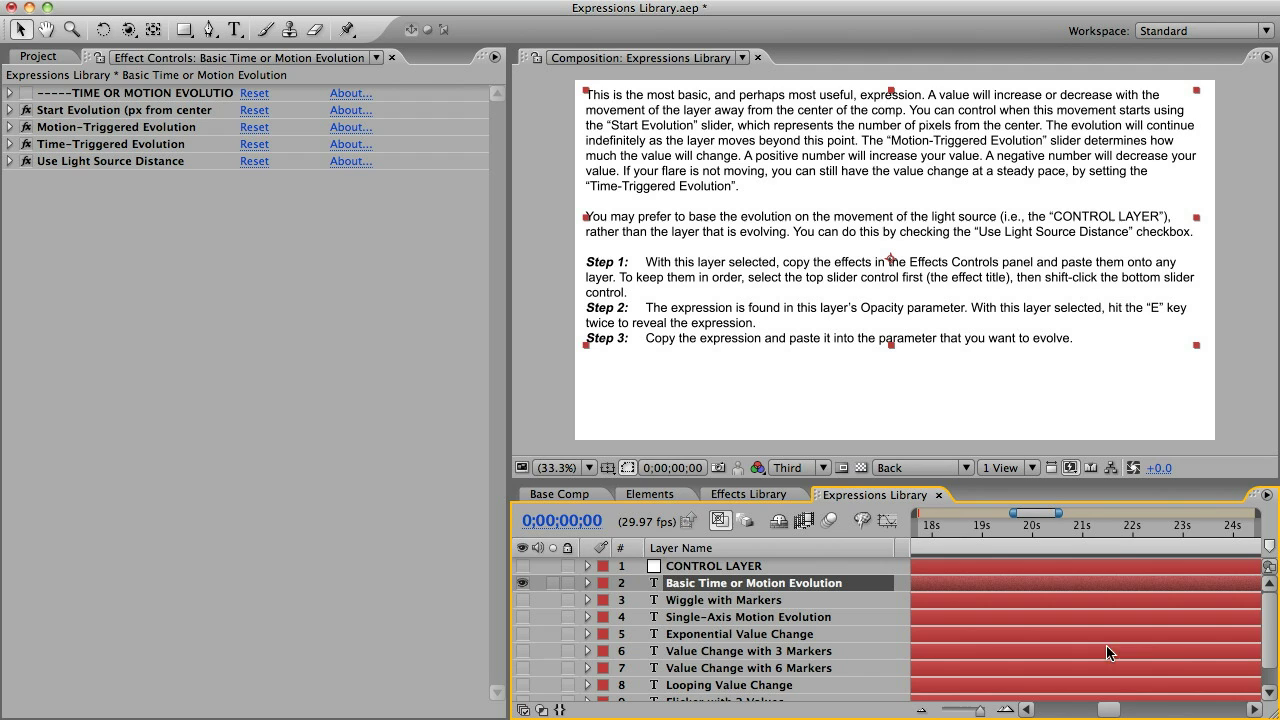
scroll(1269, 632, down, 1)
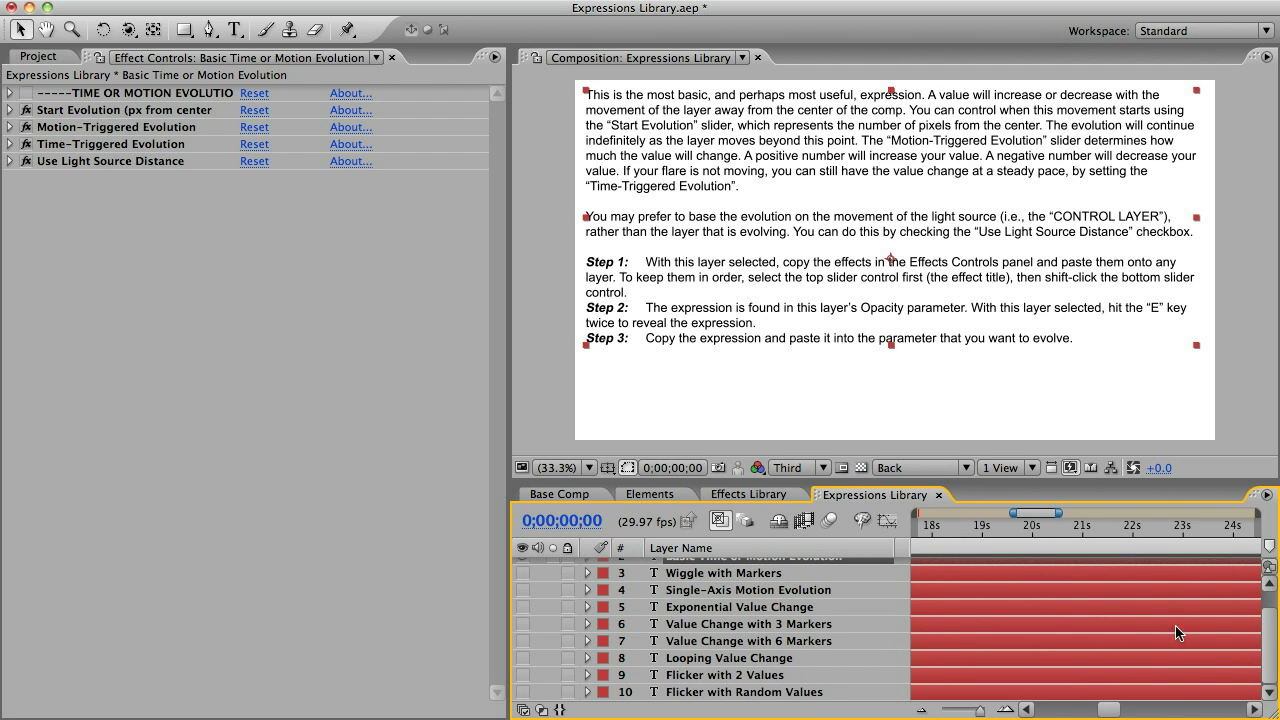
scroll(1254, 635, up, 1)
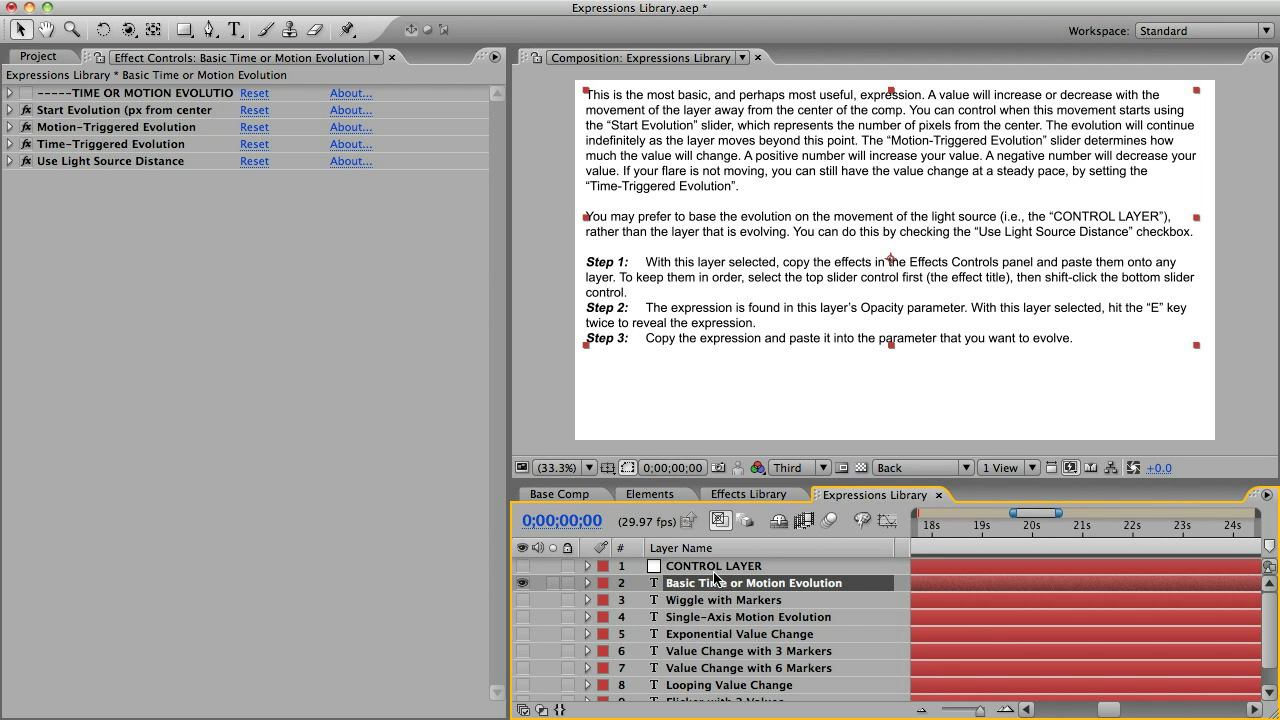
Return to the Elements composition and collapse the Light Source Center layer
click(650, 494)
click(604, 566)
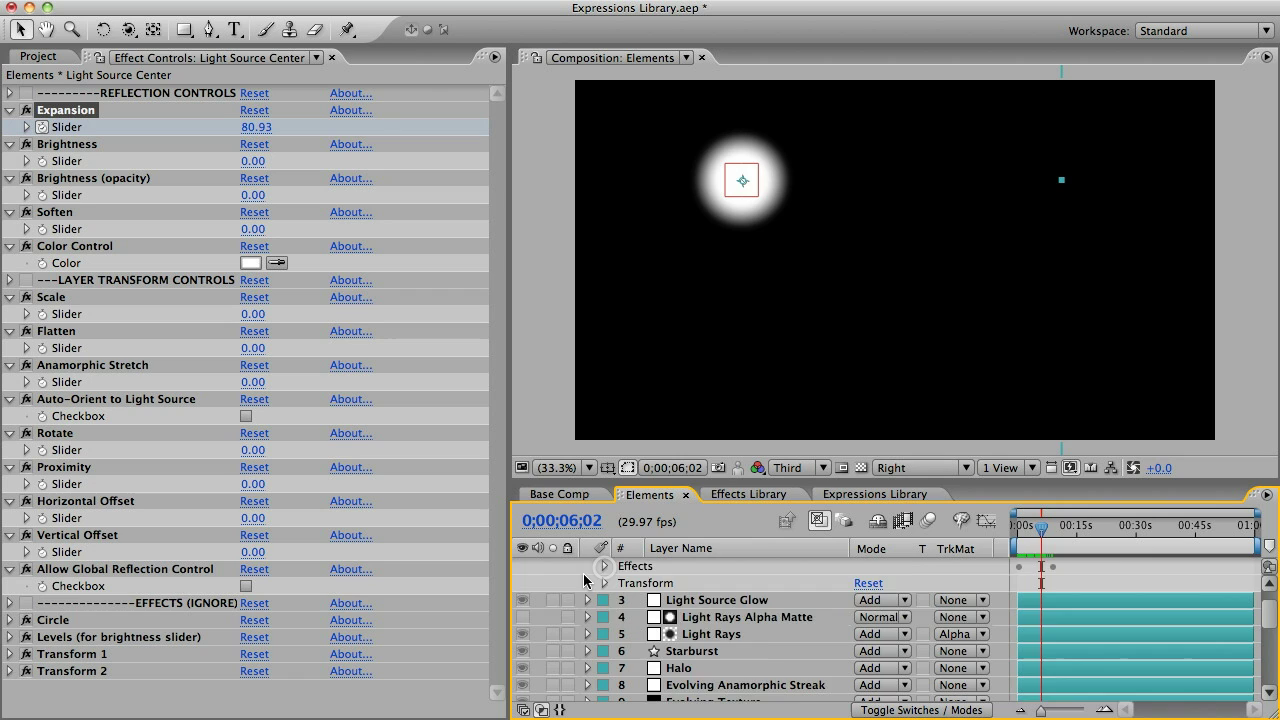
scroll(590, 585, up, 2)
click(587, 583)
Solo Light Source Center and Light Rays, then try and undo a Brightness (texture) change
click(554, 583)
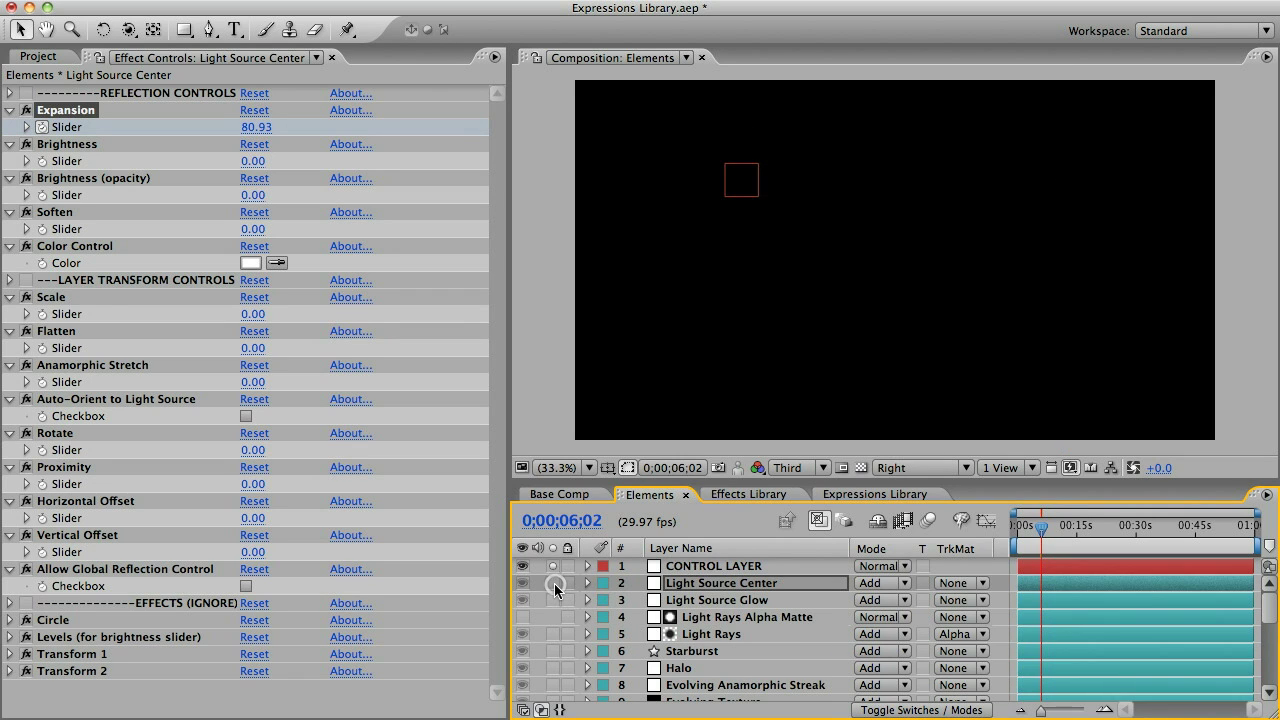
click(553, 634)
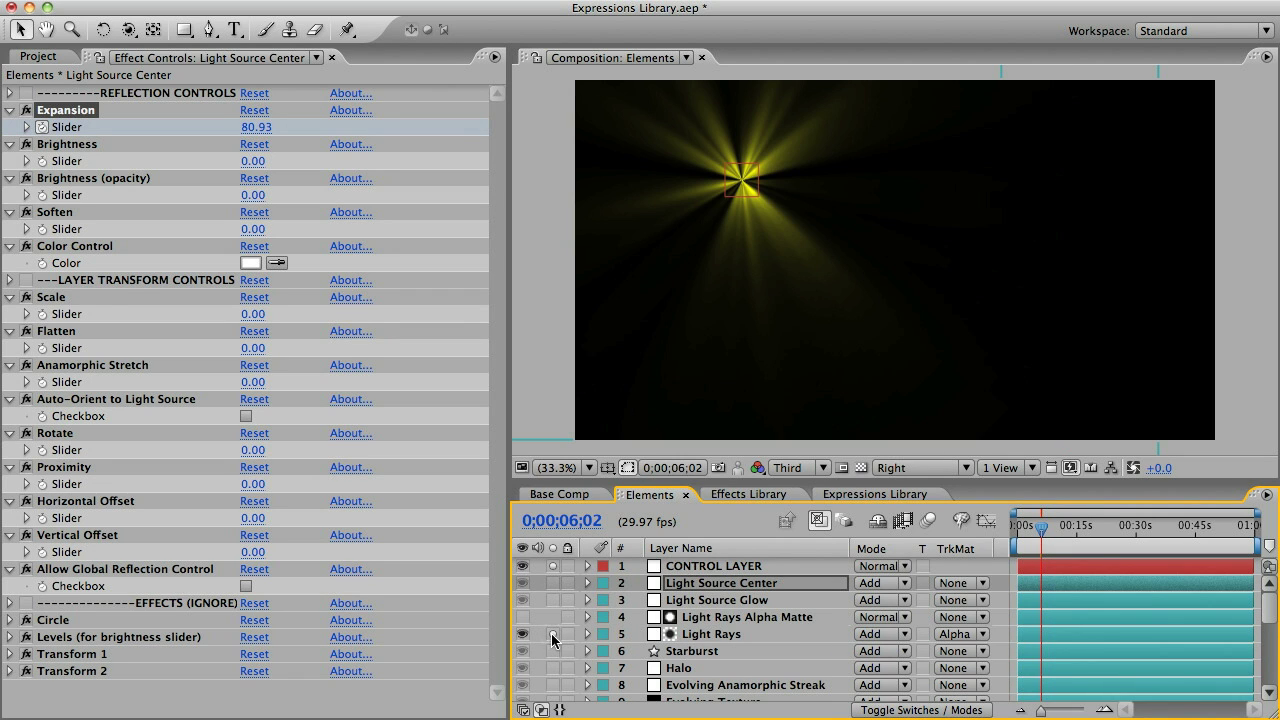
click(697, 637)
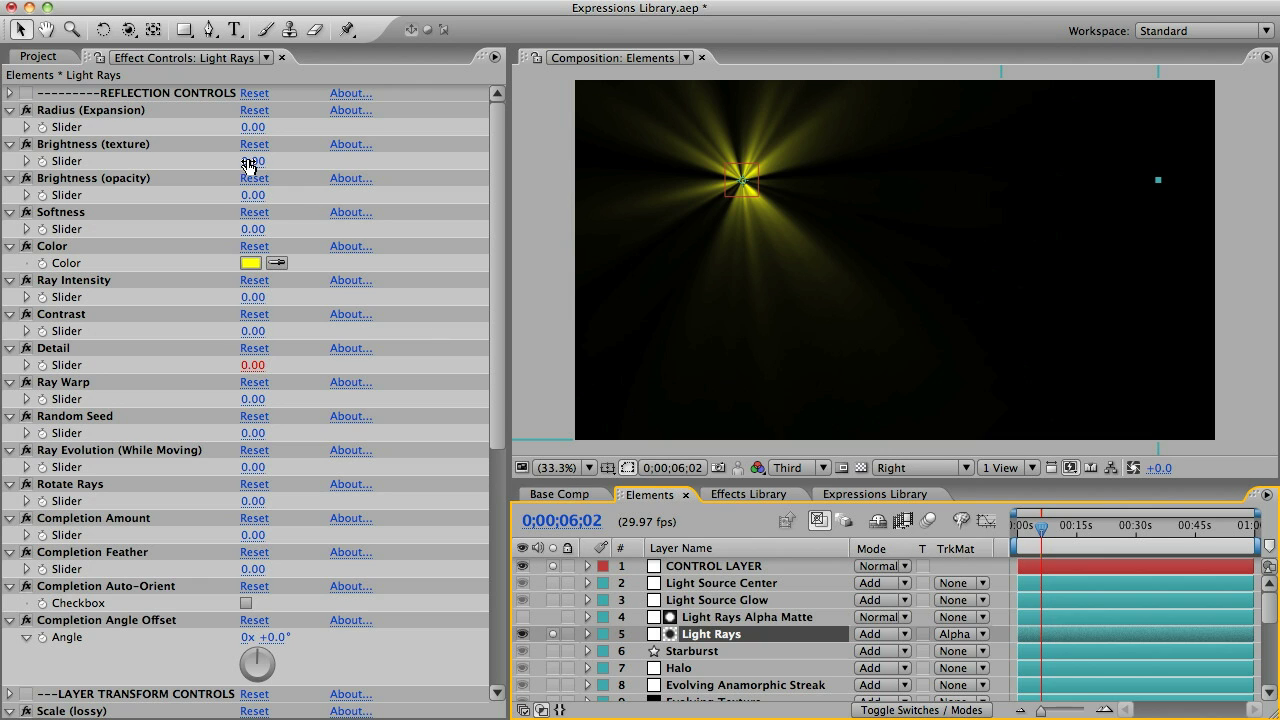
drag(251, 163, 200, 161)
key(super+z)
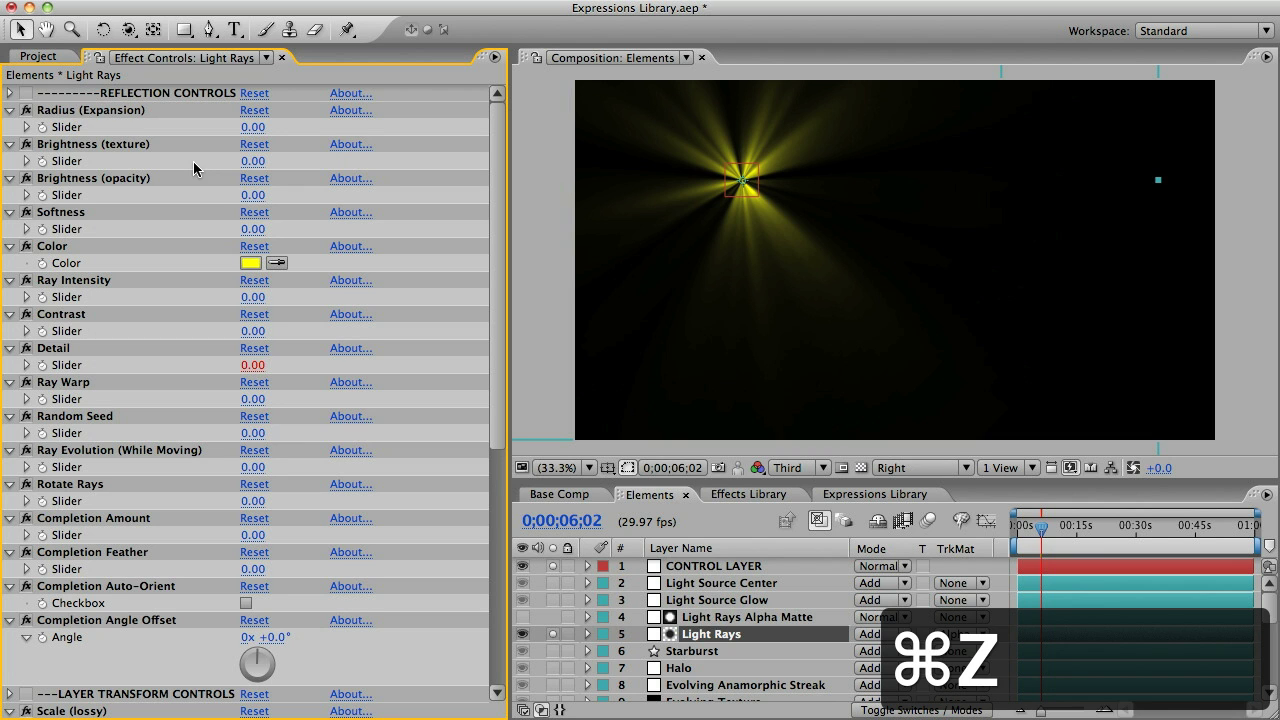
Copy the five evolution effects from the Expressions Library layer
click(869, 496)
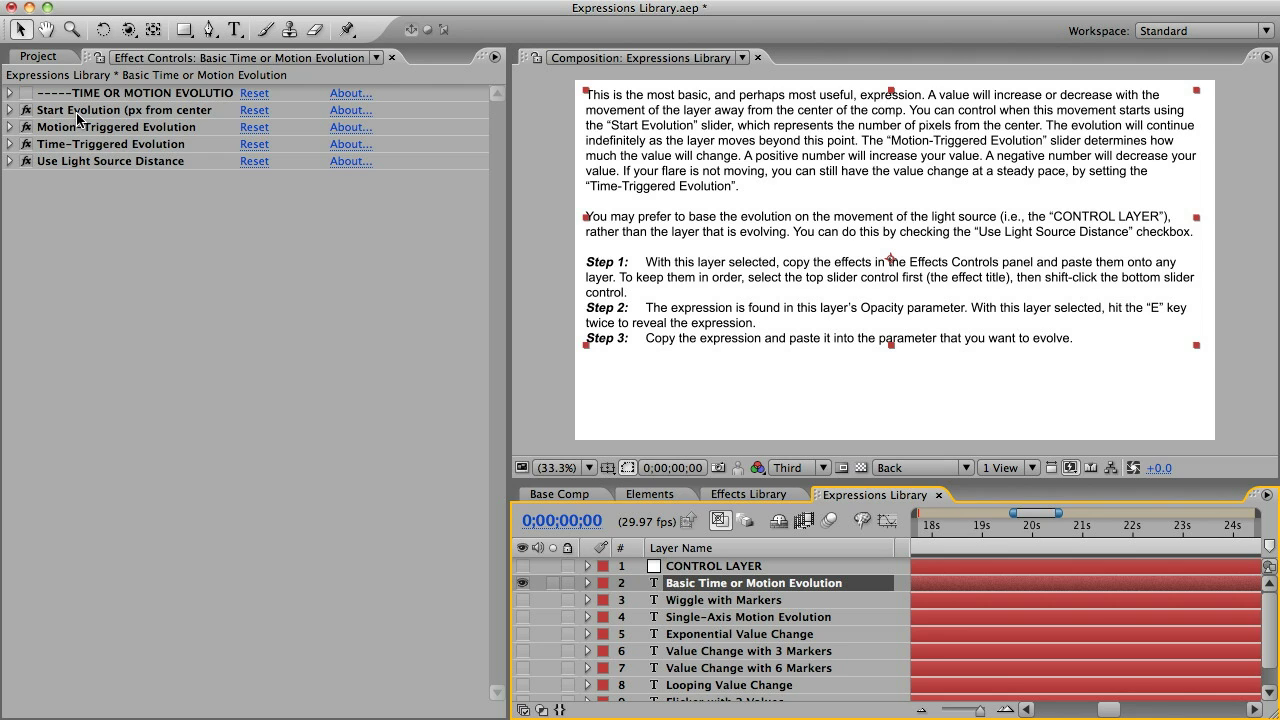
click(102, 94)
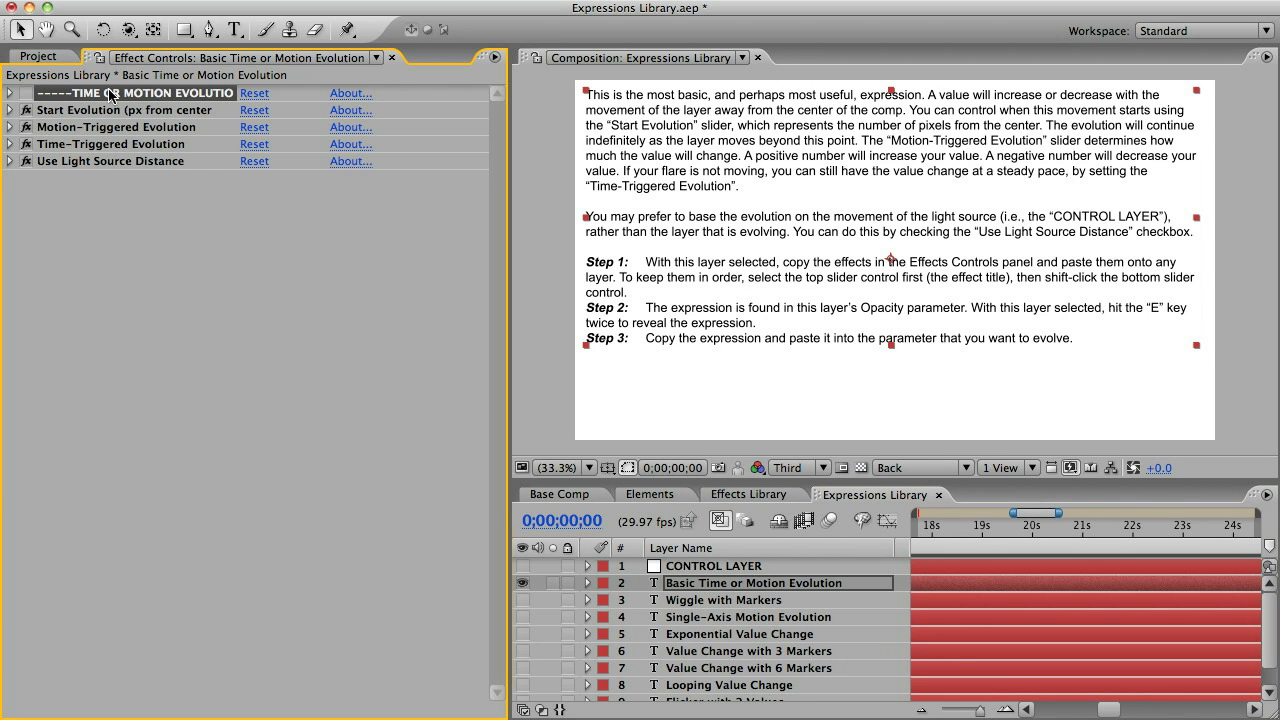
shift+click(116, 162)
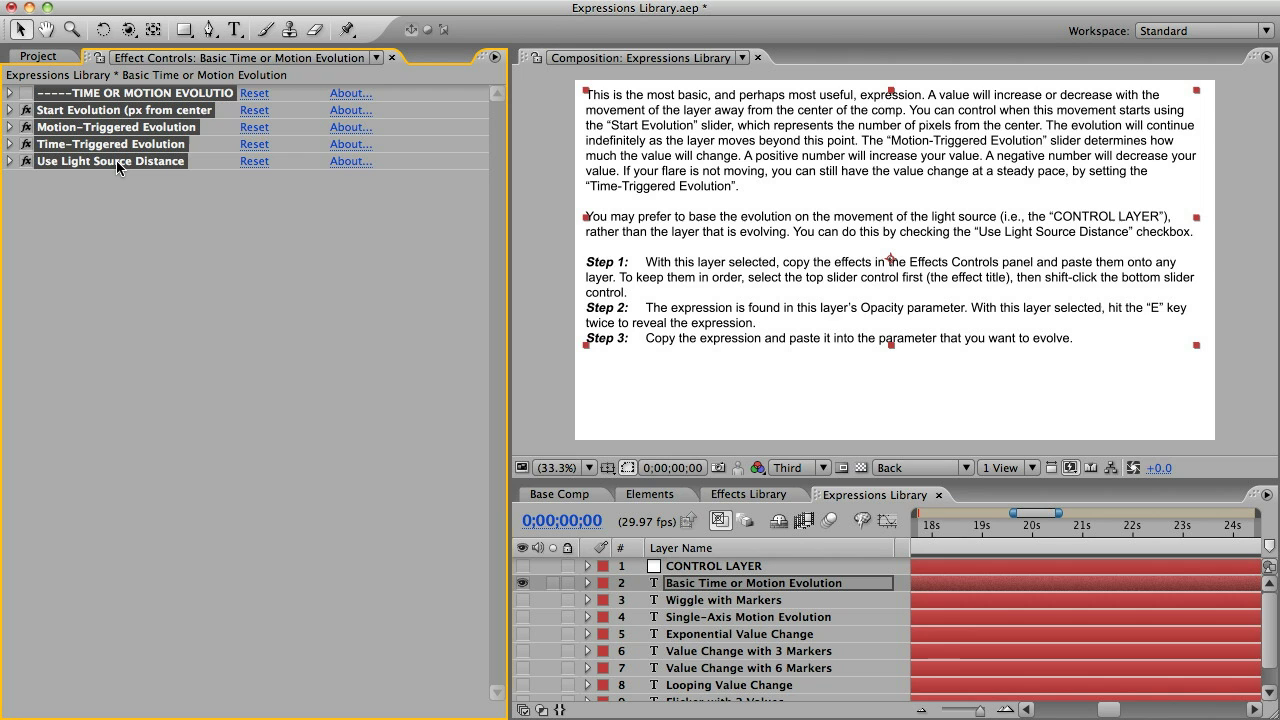
key(super+c)
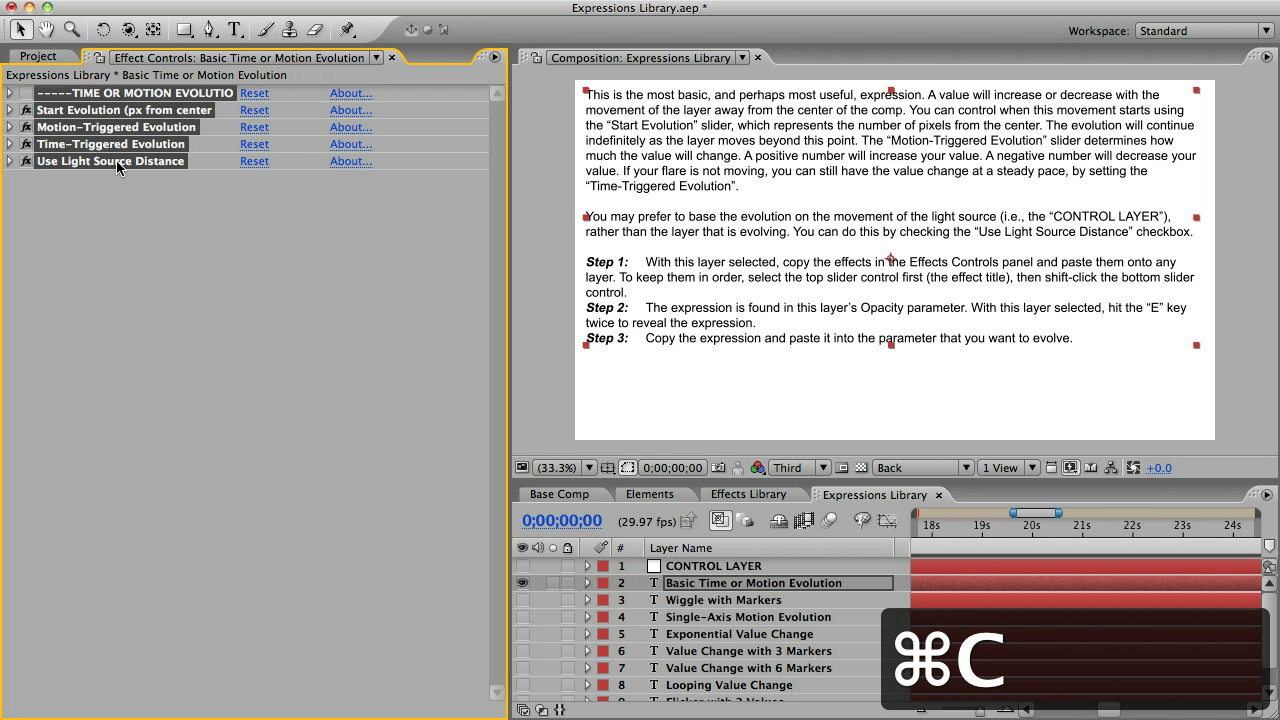
Paste the evolution effects onto Light Rays in Elements, collapse them, and return to Expressions Library
click(645, 494)
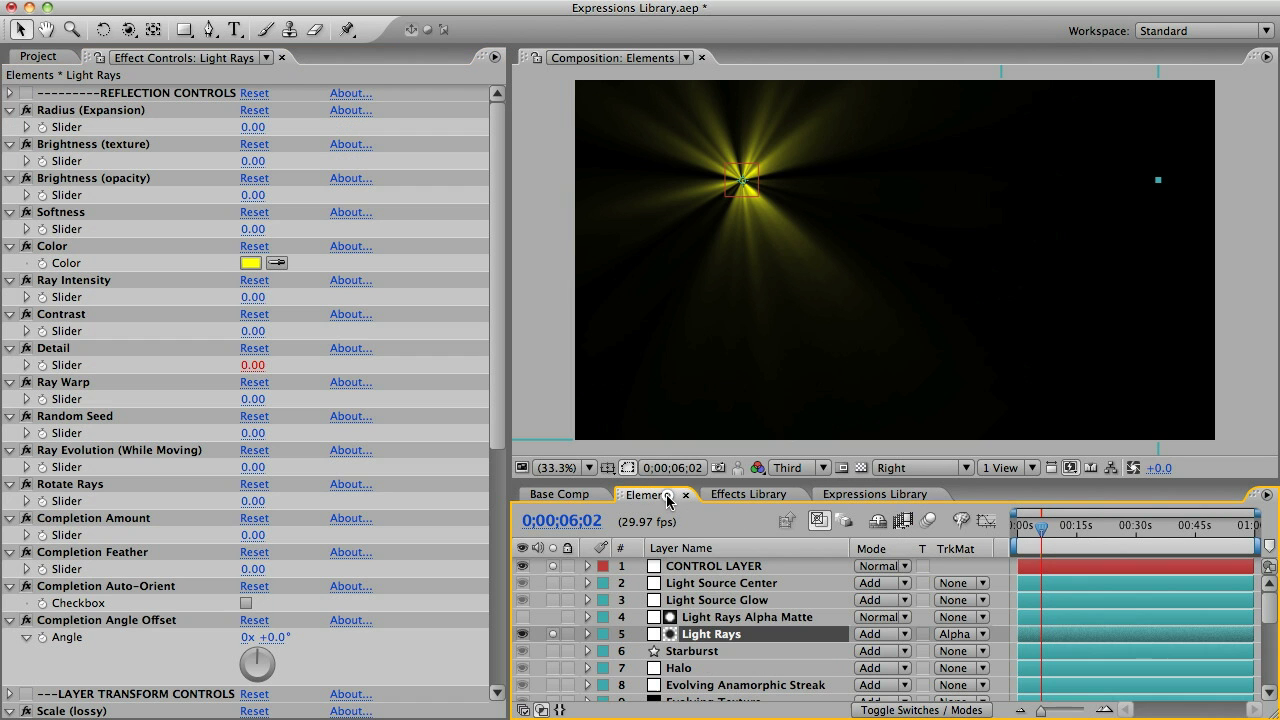
click(705, 634)
key(super+v)
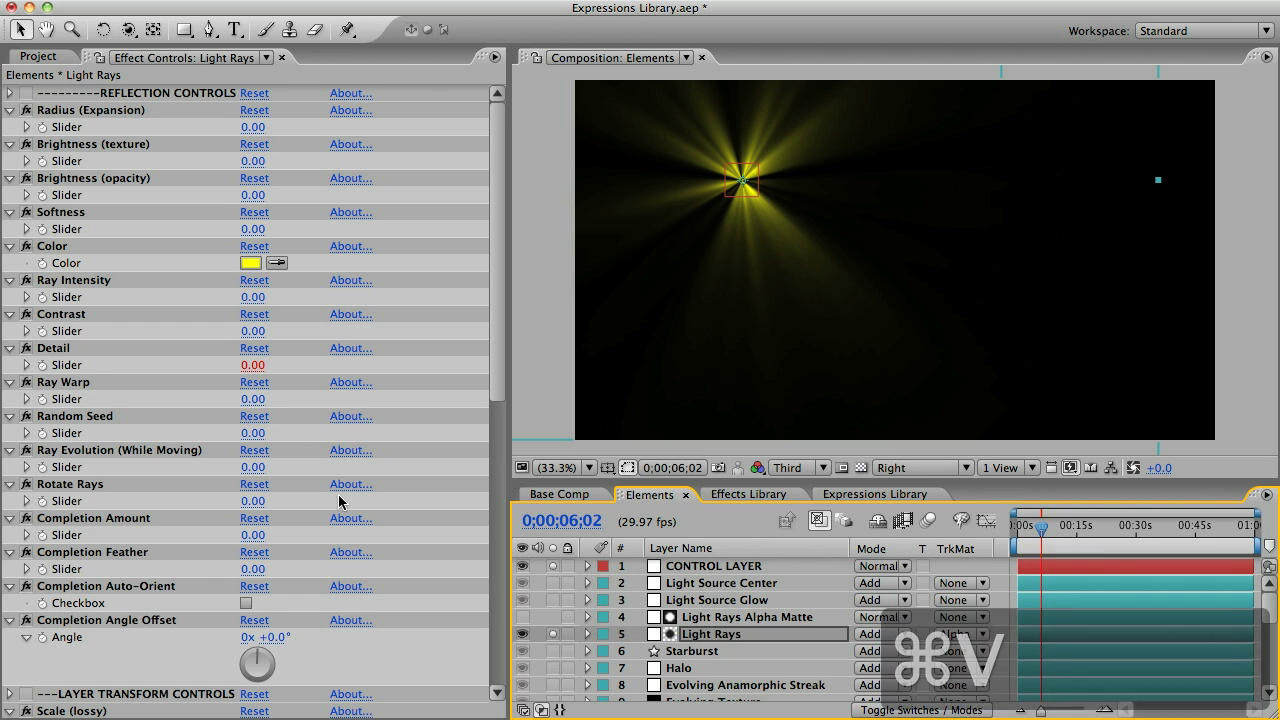
scroll(338, 501, down, 10)
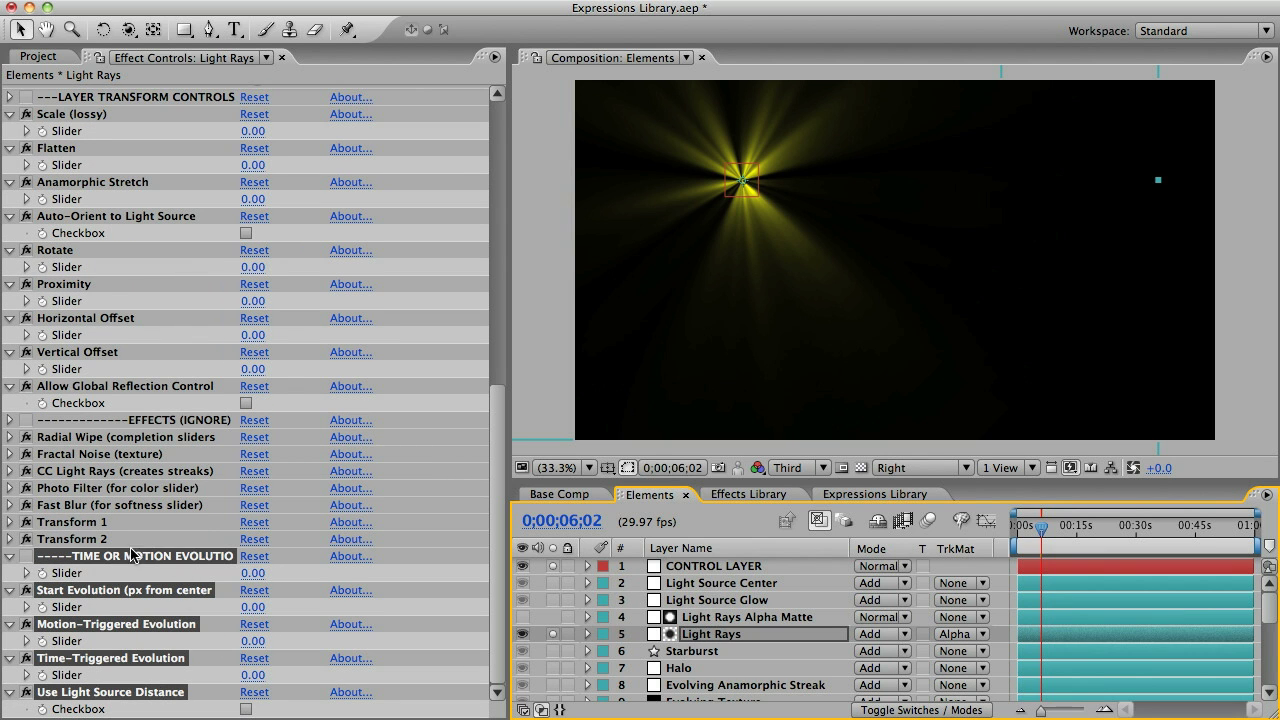
click(76, 540)
click(12, 557)
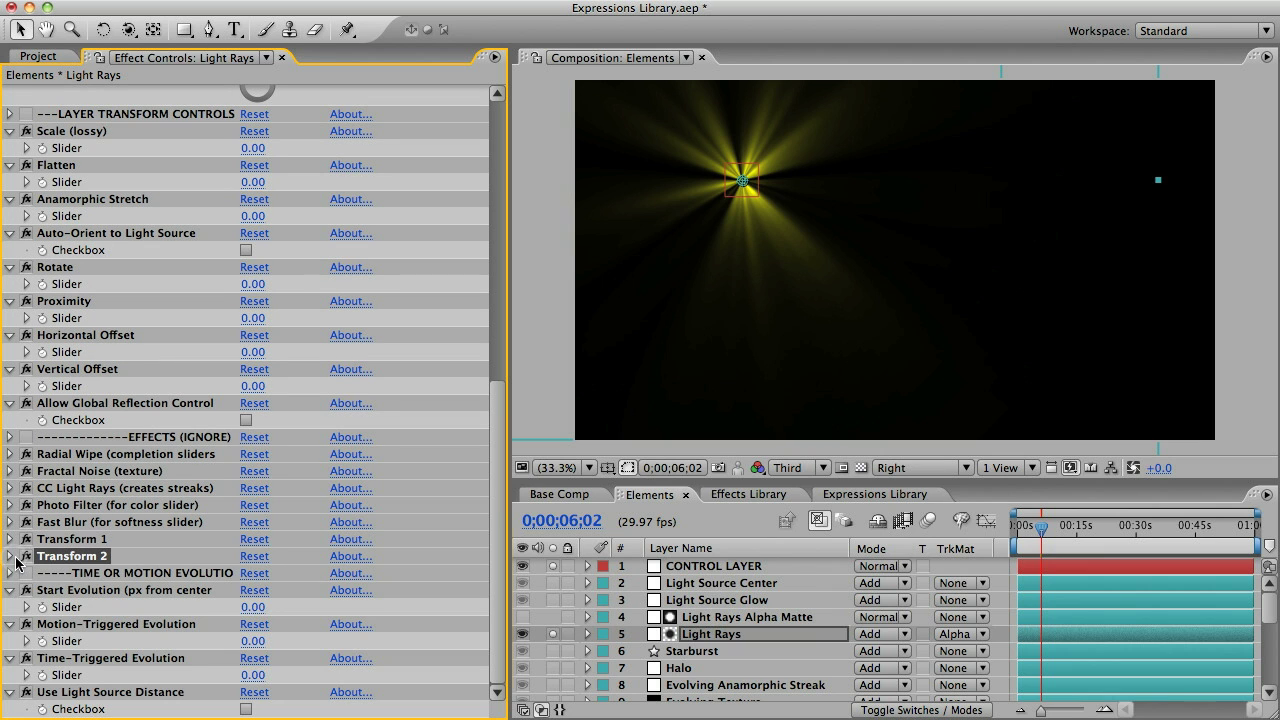
click(120, 573)
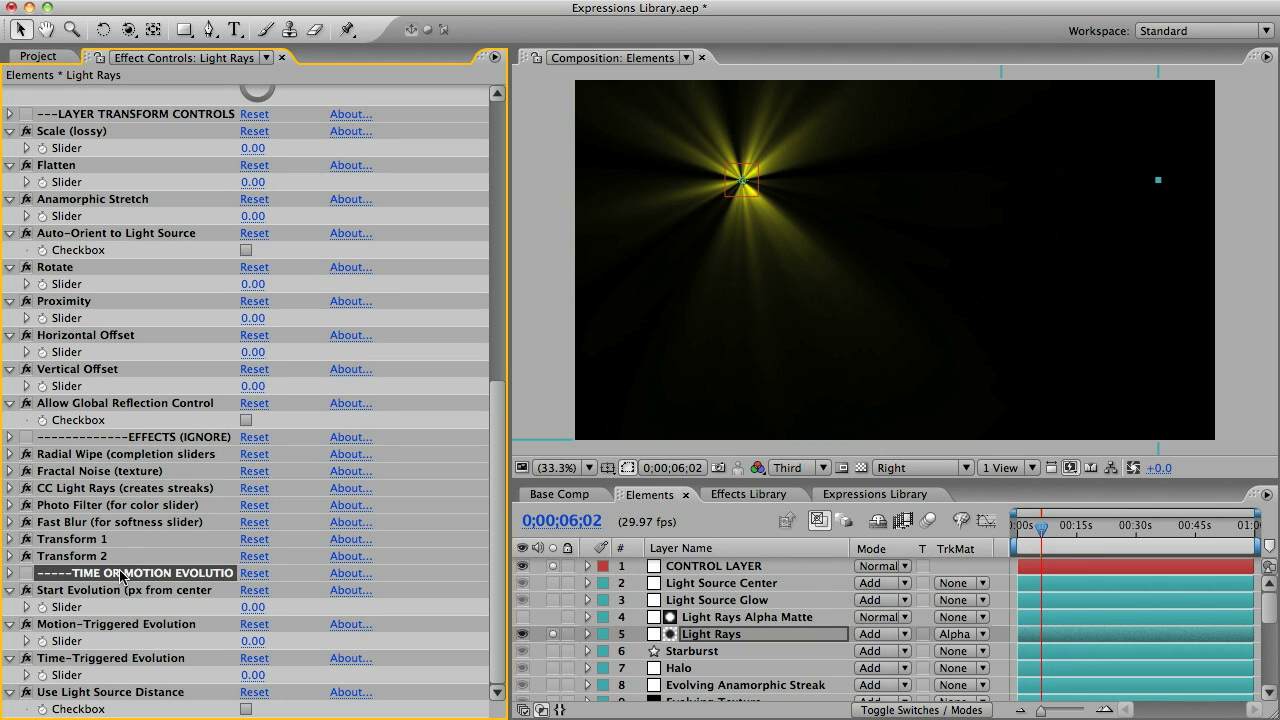
click(855, 496)
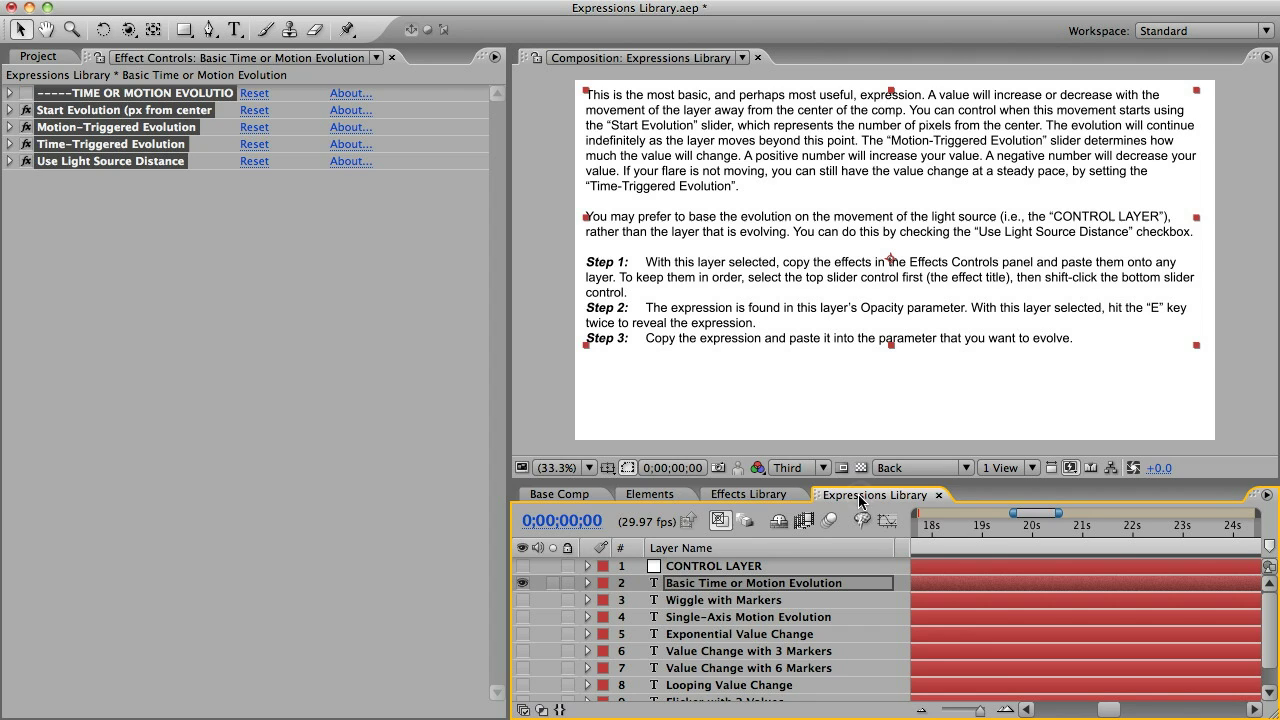
Reveal and copy the evolution expression on Basic Time or Motion Evolution's Opacity
click(685, 587)
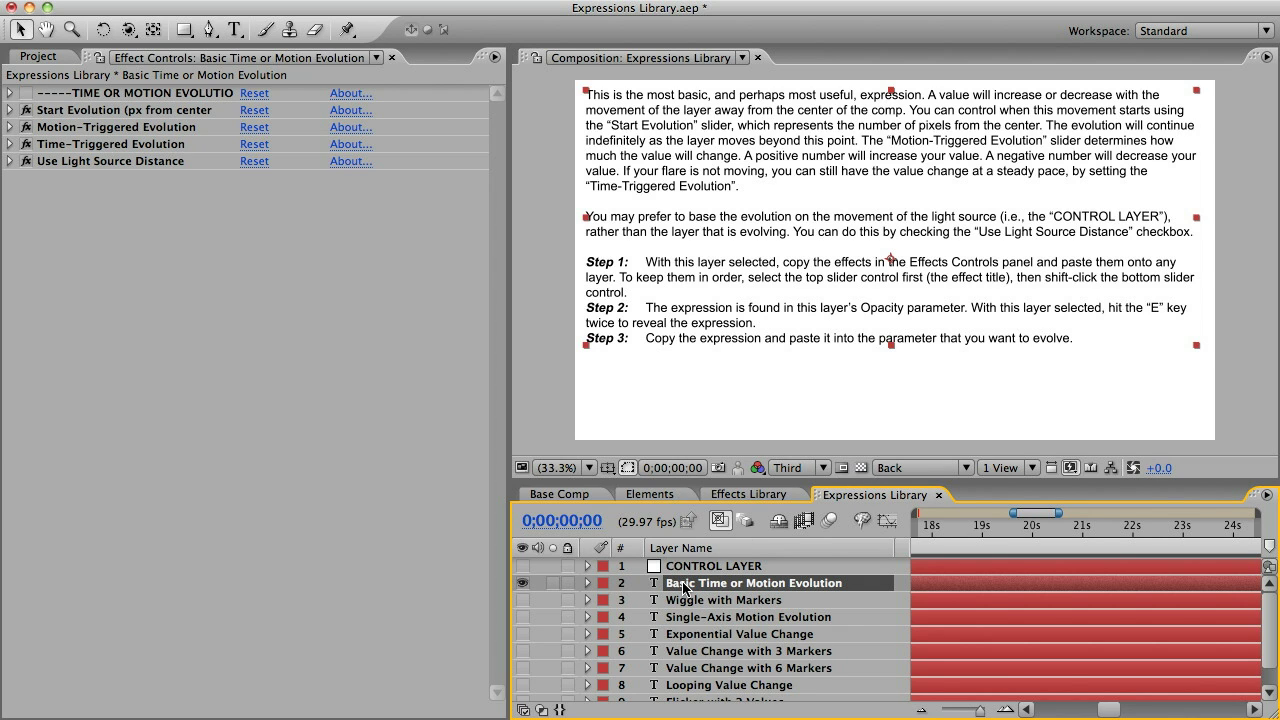
click(588, 583)
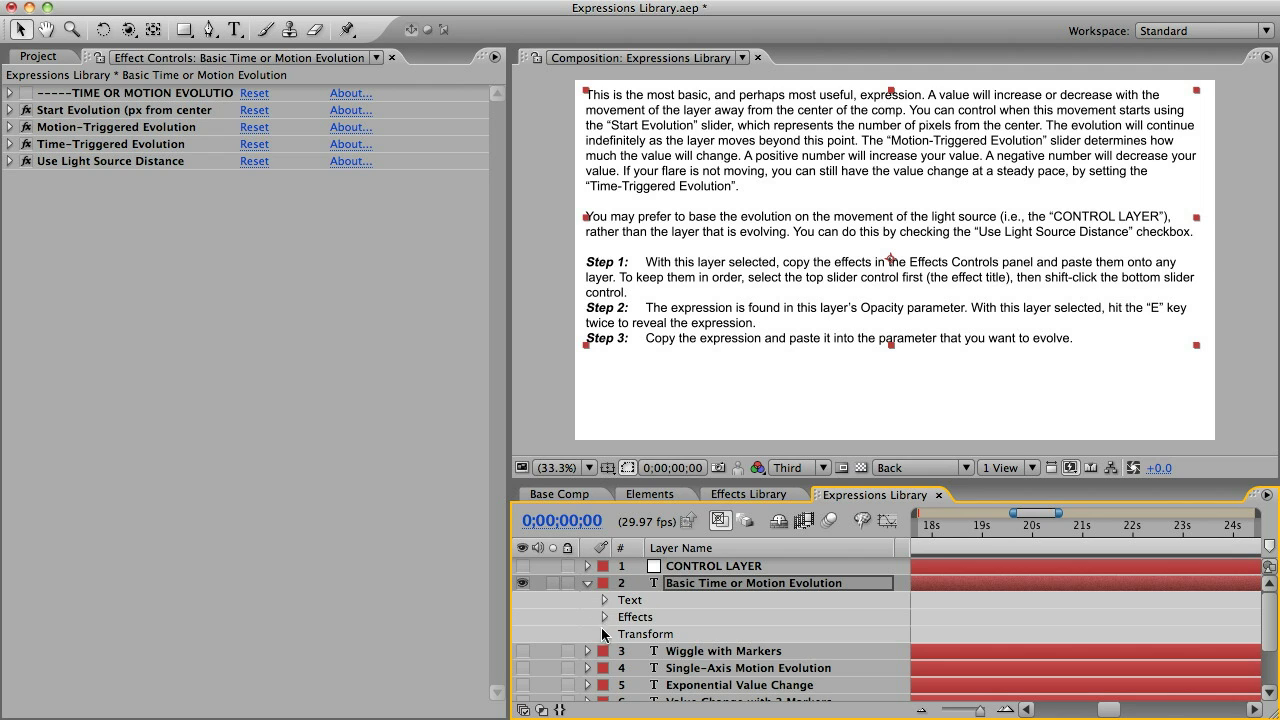
click(603, 634)
click(621, 692)
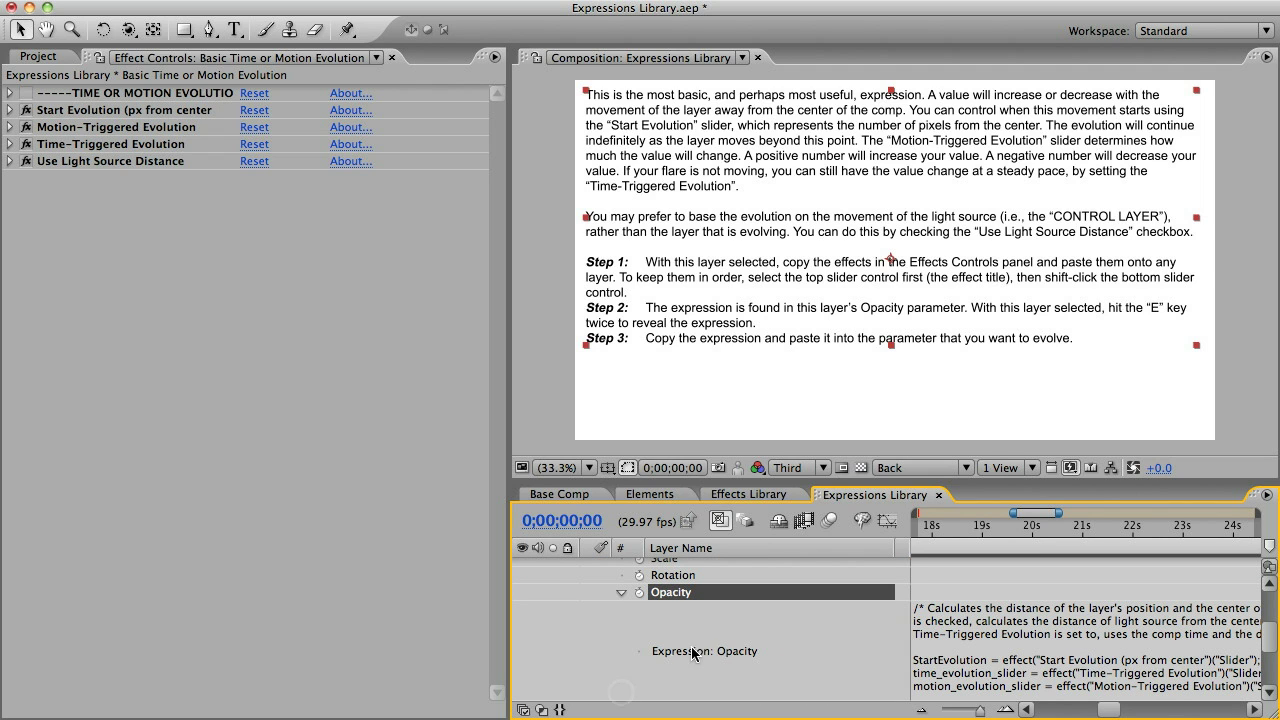
scroll(588, 636, up, 3)
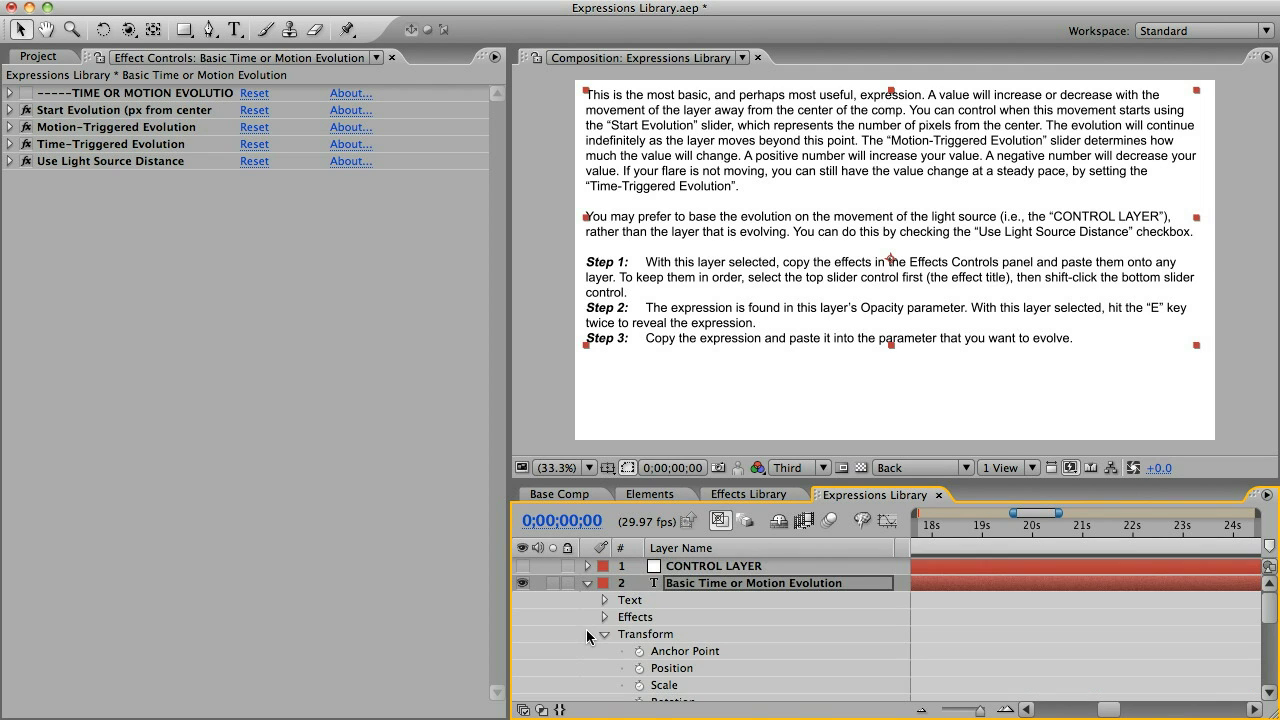
click(588, 583)
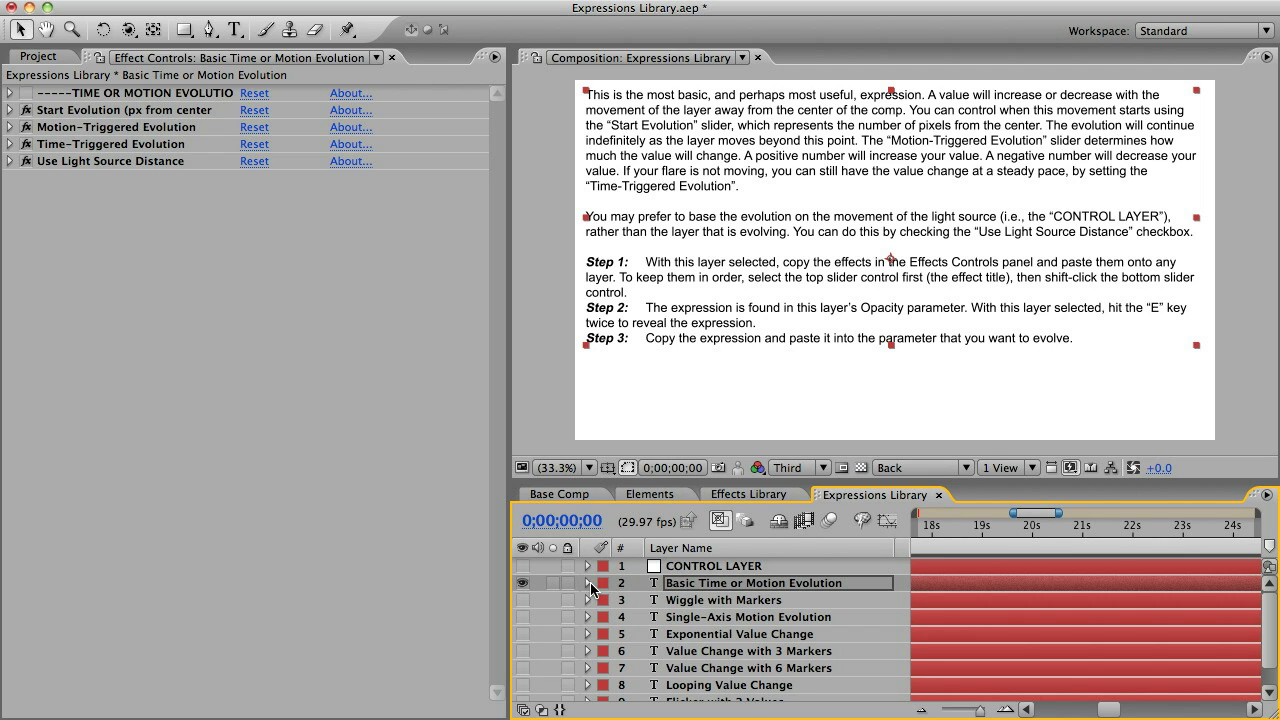
key(e)
key(e)
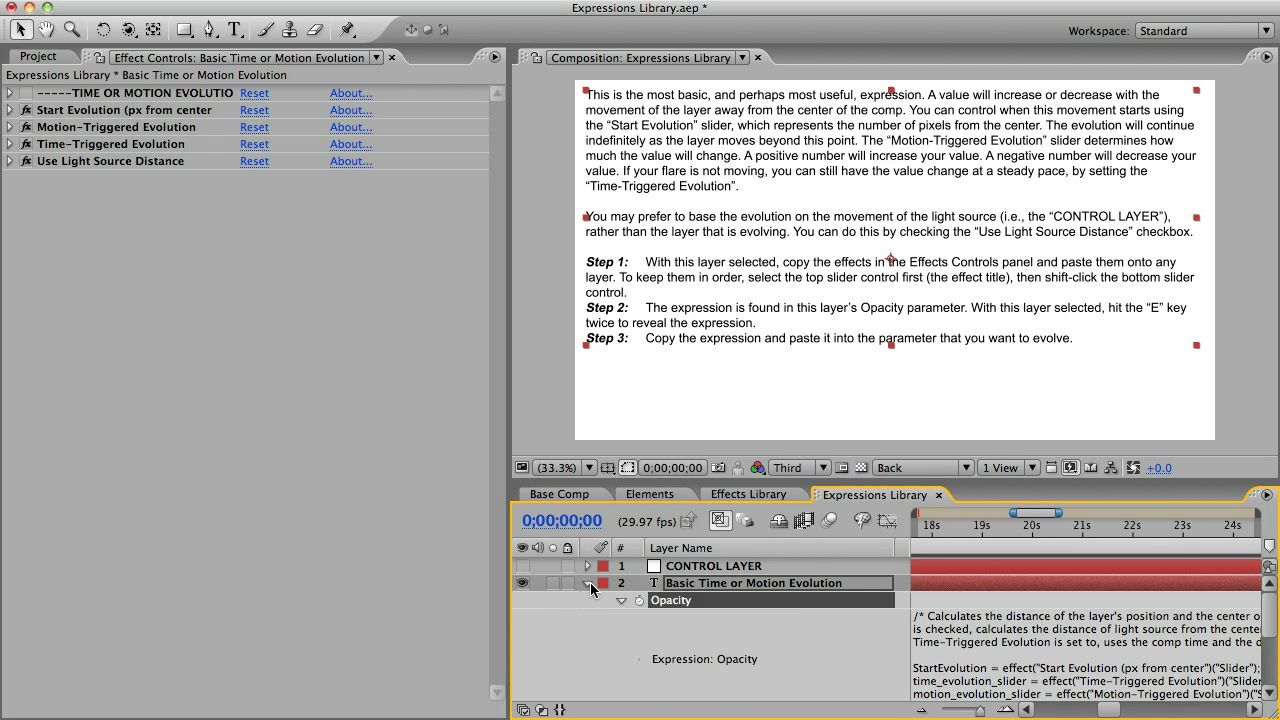
click(1012, 622)
key(super+c)
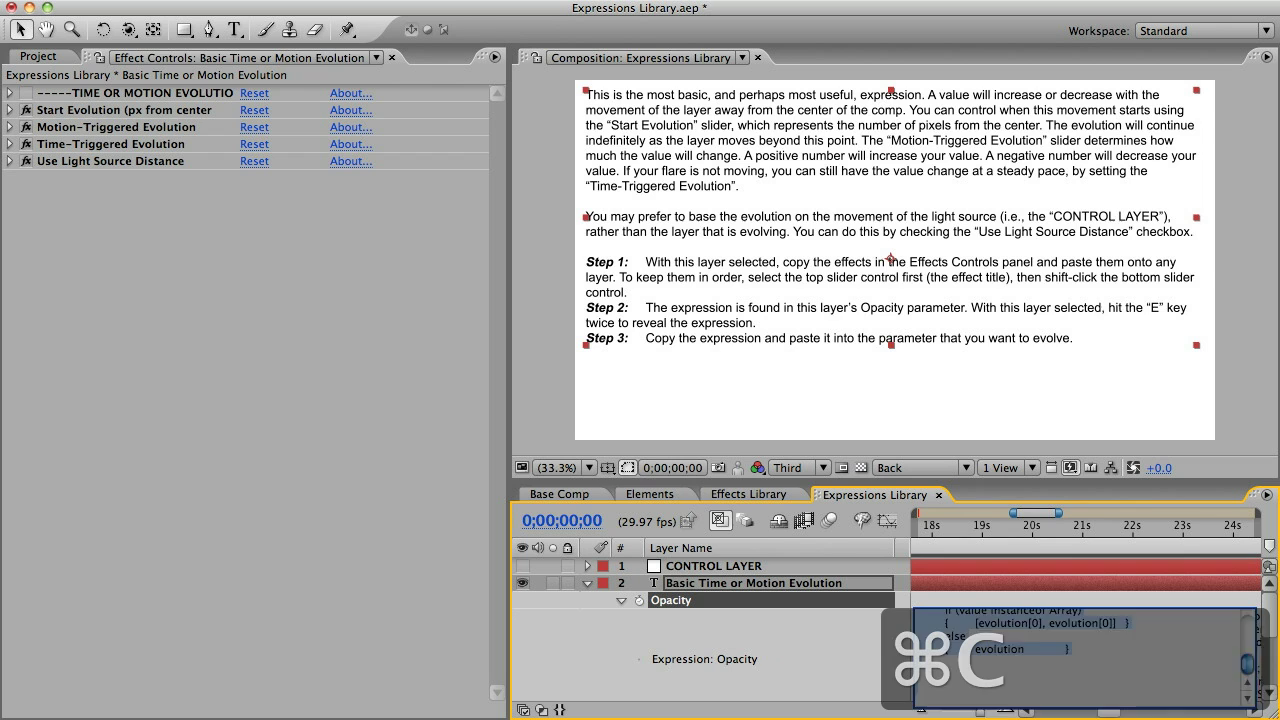
Paste the copied evolution expression onto Light Rays' Brightness (opacity) slider in Elements
click(650, 495)
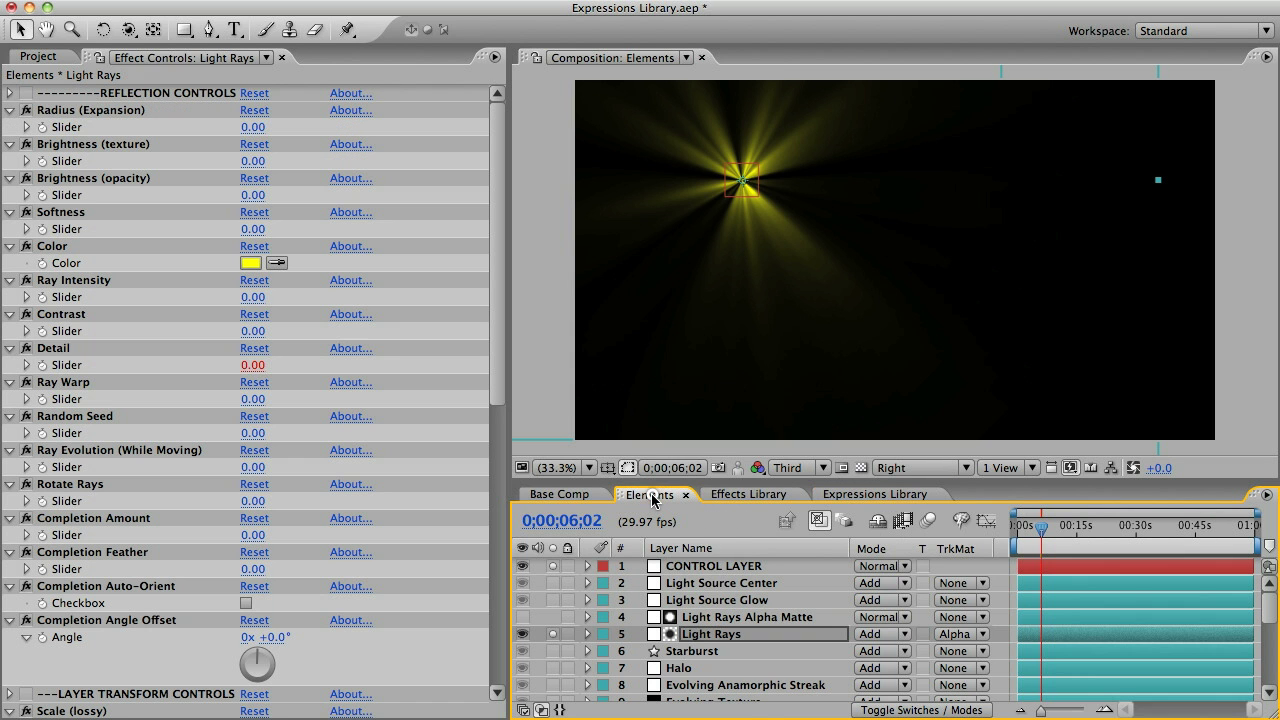
click(716, 634)
click(588, 634)
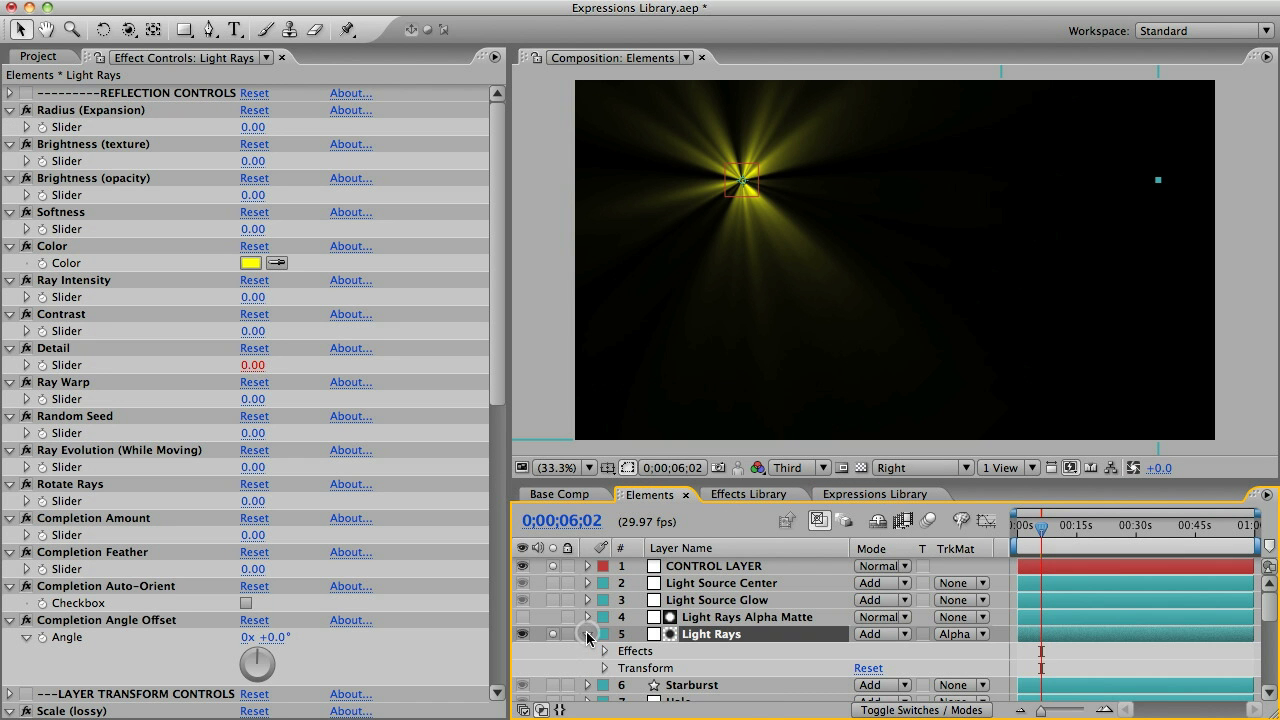
click(604, 651)
click(622, 634)
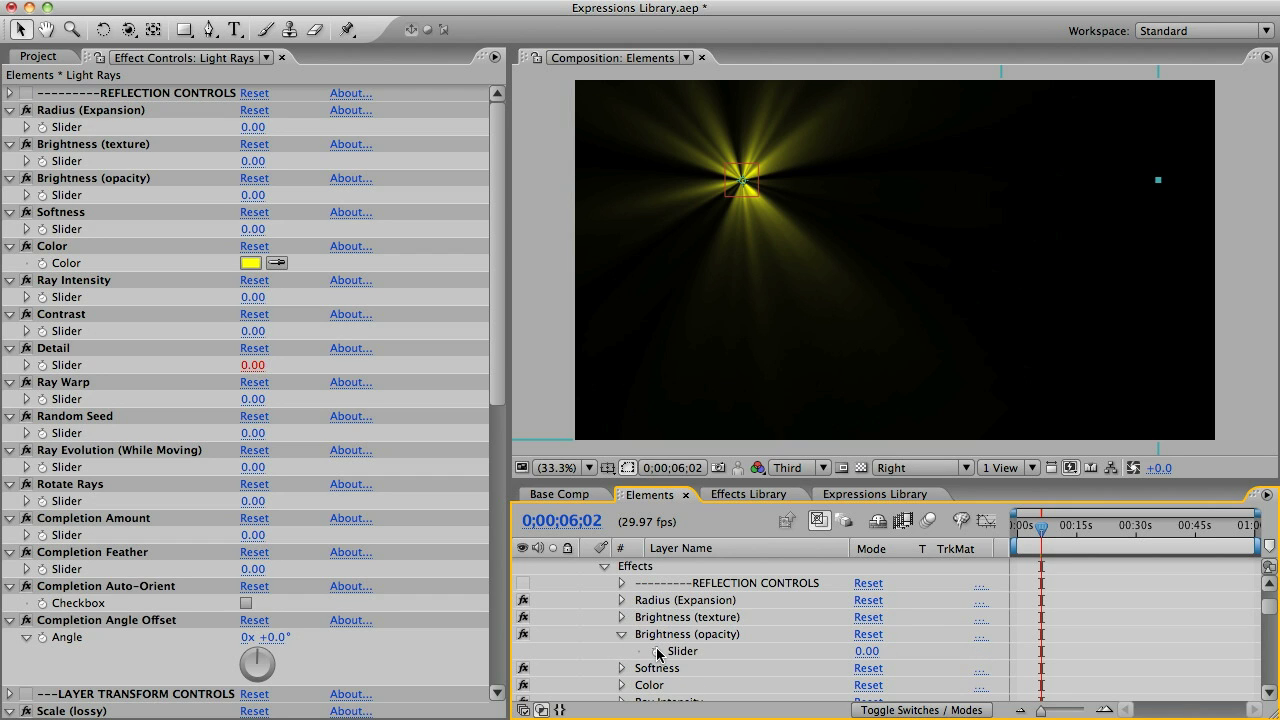
alt+click(657, 652)
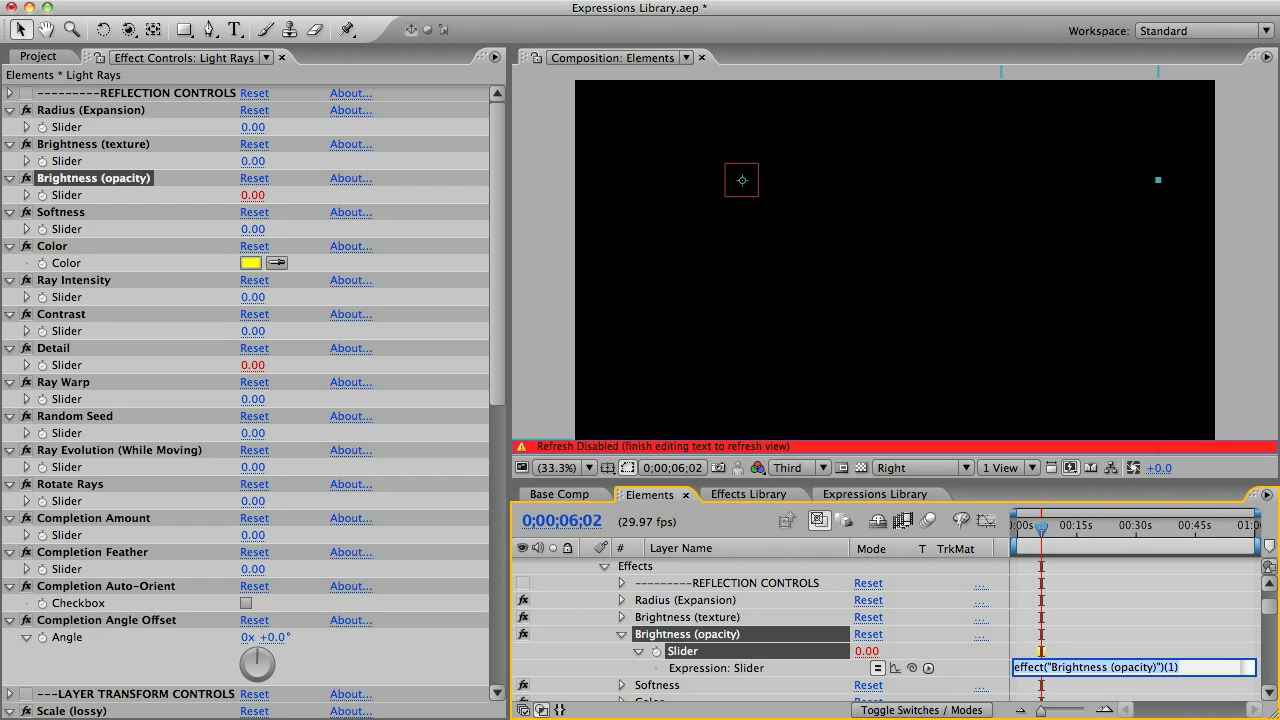
key(super+v)
key(KP_Enter)
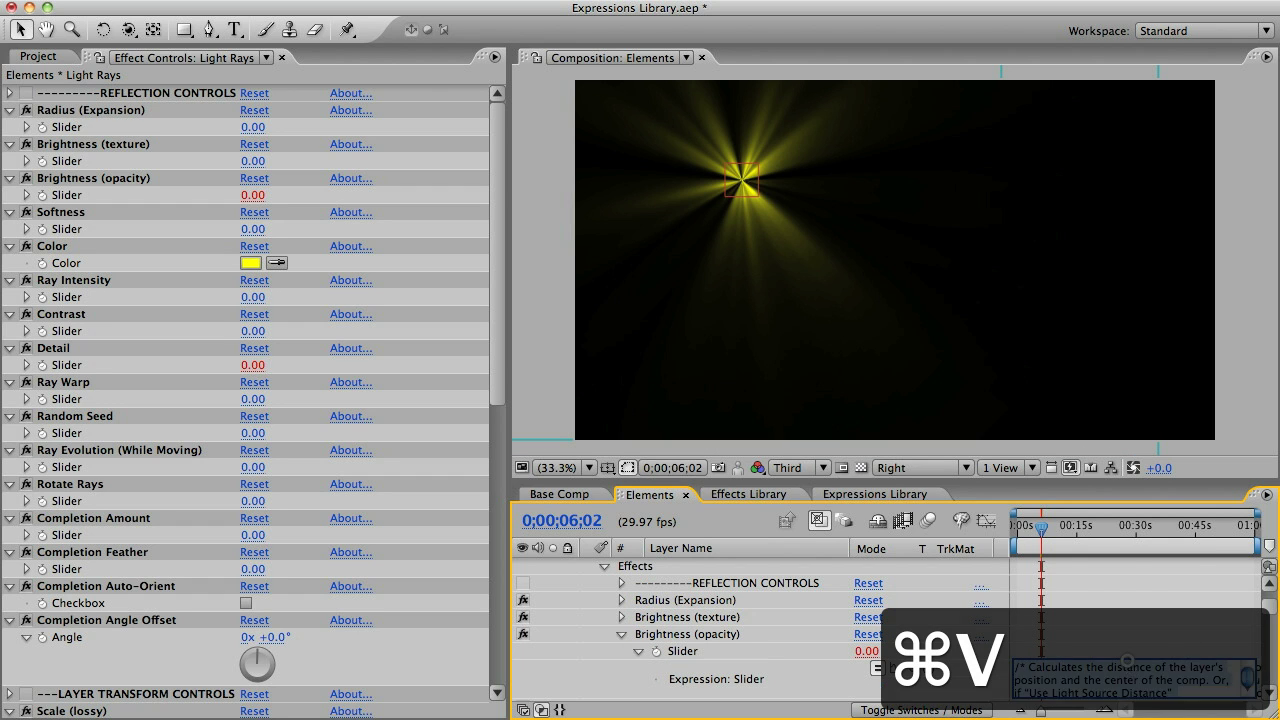
click(1002, 670)
click(1067, 655)
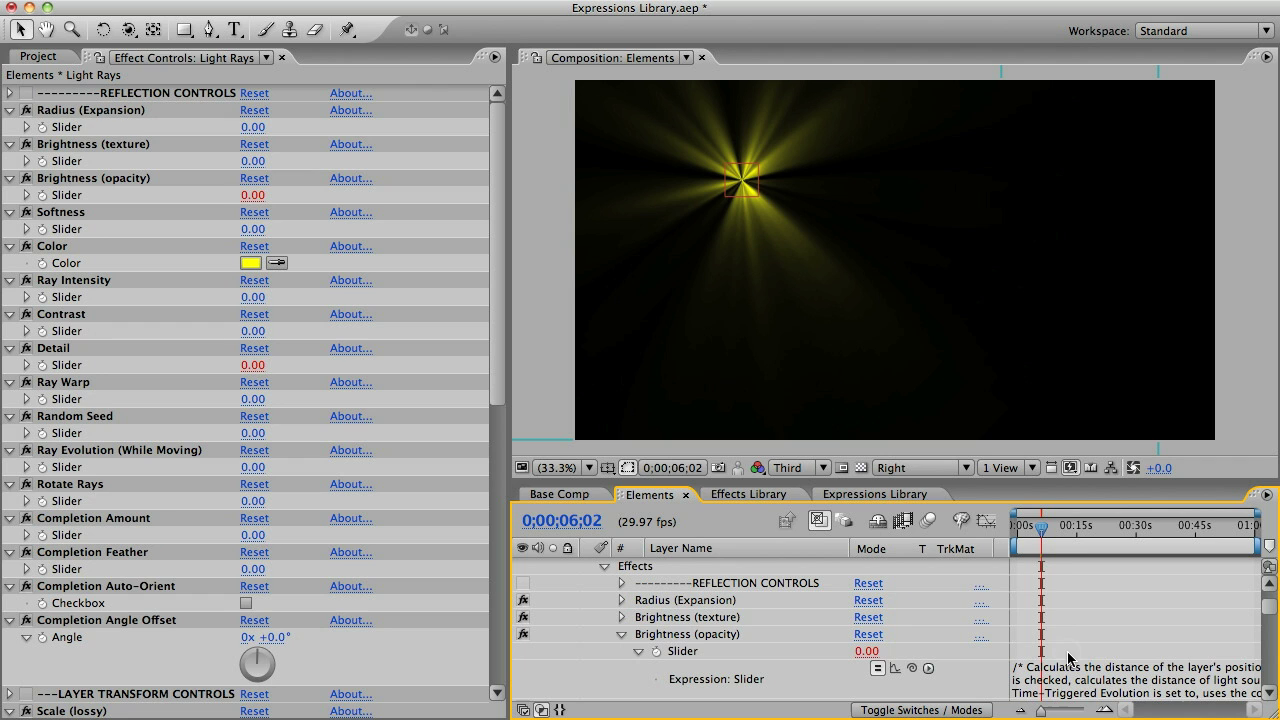
scroll(557, 614, up, 3)
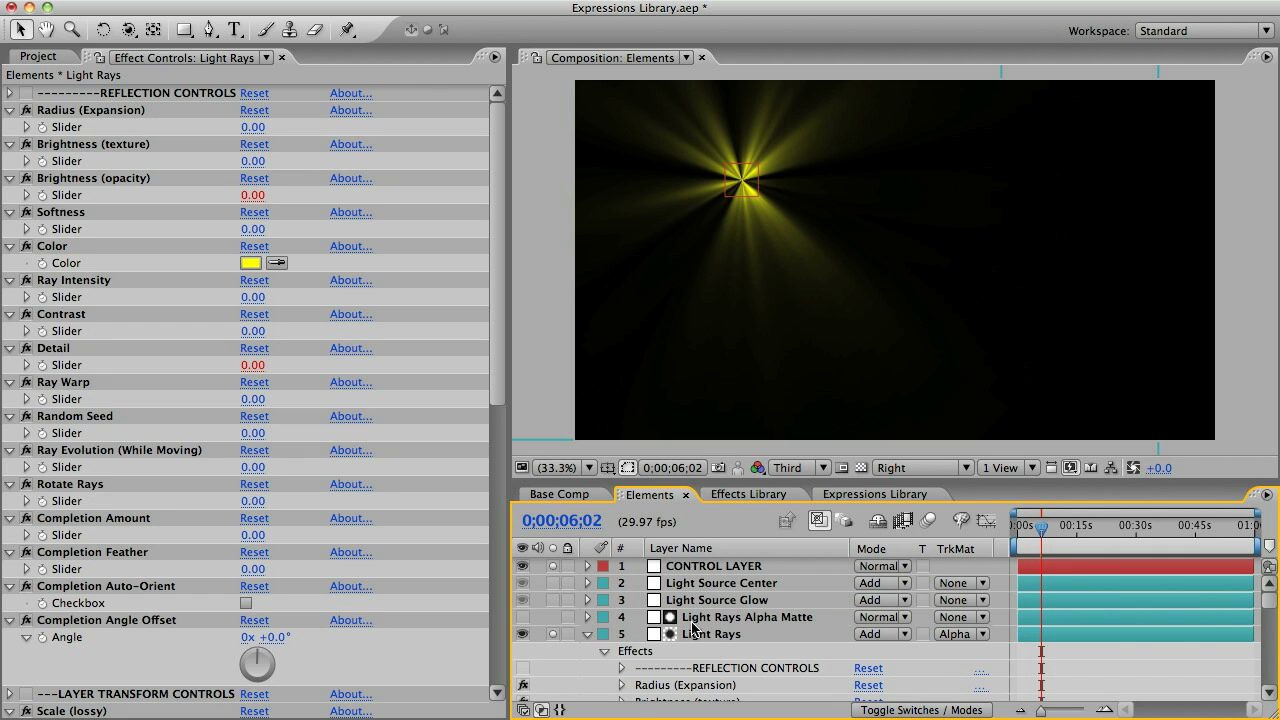
Set Light Rays' Motion-Triggered Evolution to -60 and drag the light source to test it
click(720, 634)
scroll(237, 614, down, 10)
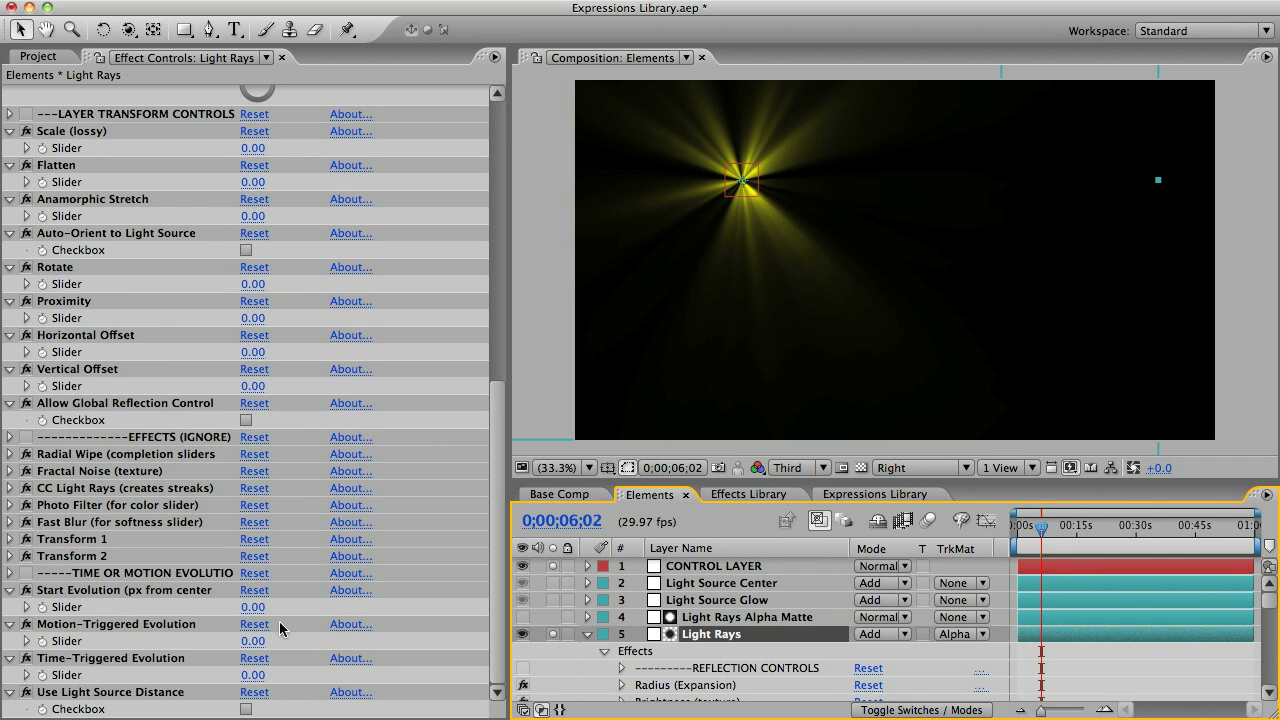
drag(252, 641, 198, 641)
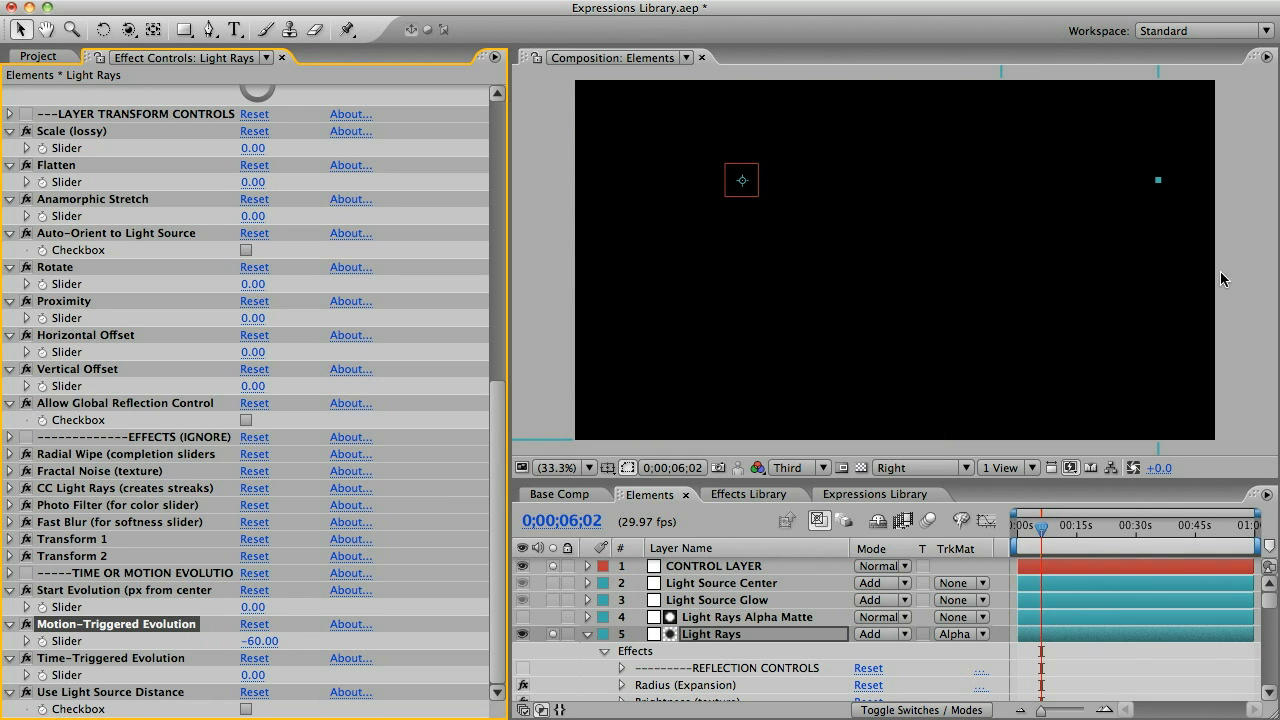
click(749, 190)
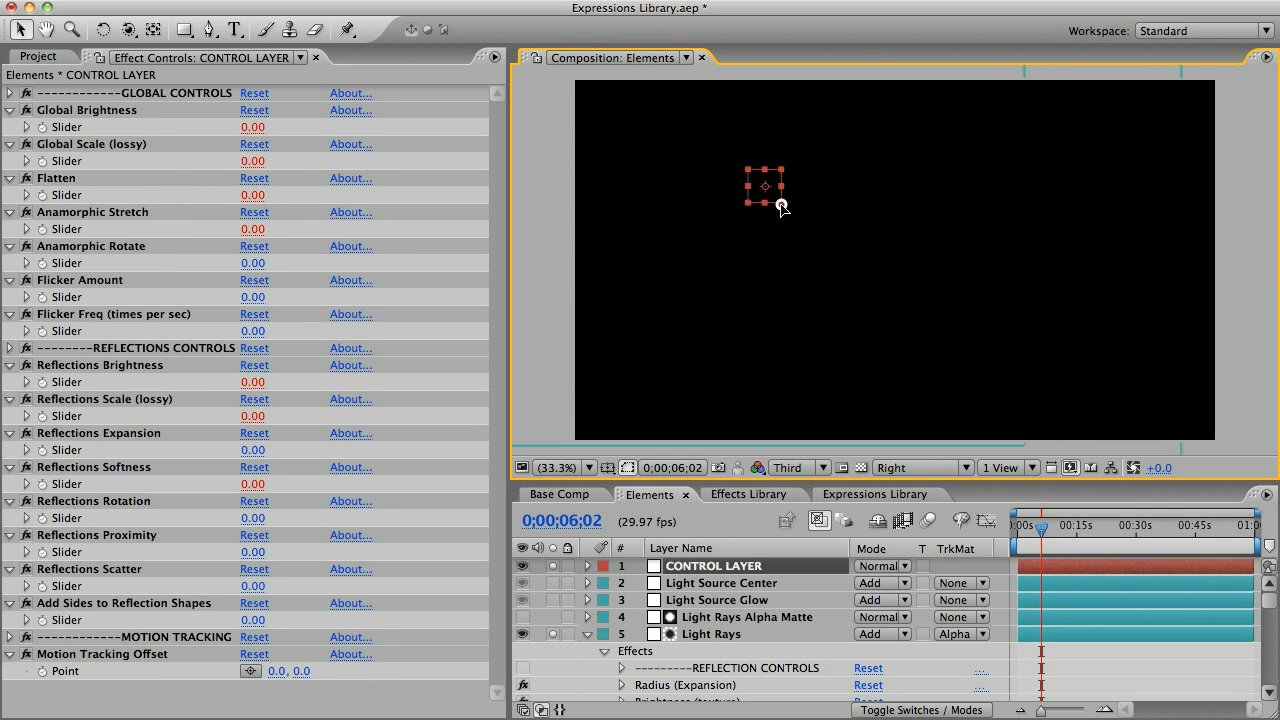
drag(781, 206, 884, 270)
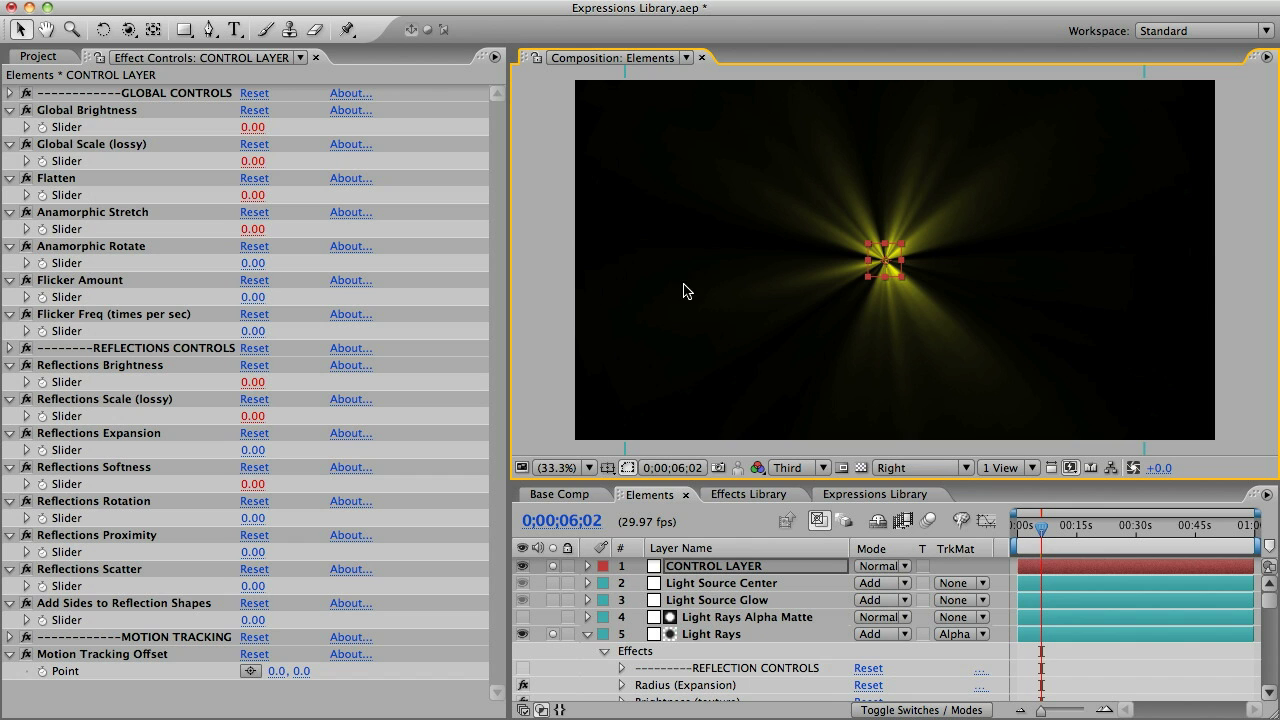
Set the Start Evolution slider on Light Rays to 600
click(740, 636)
scroll(199, 594, down, 10)
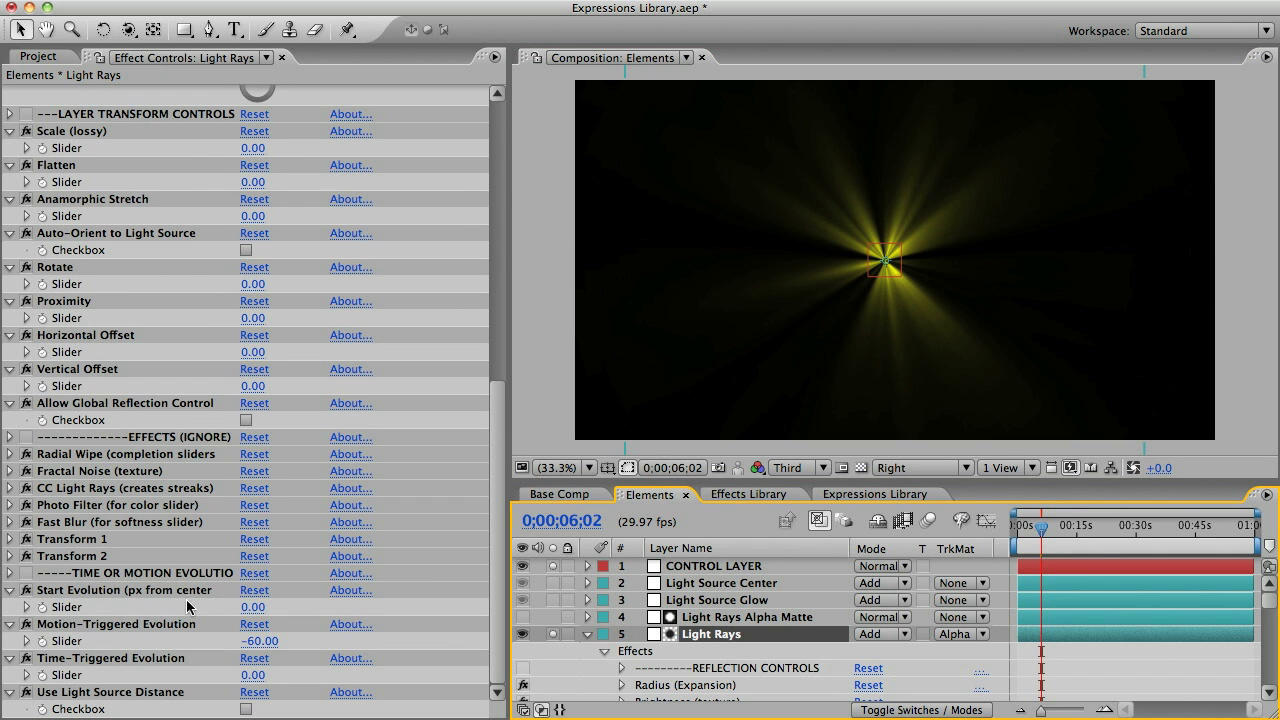
click(253, 607)
text(600)
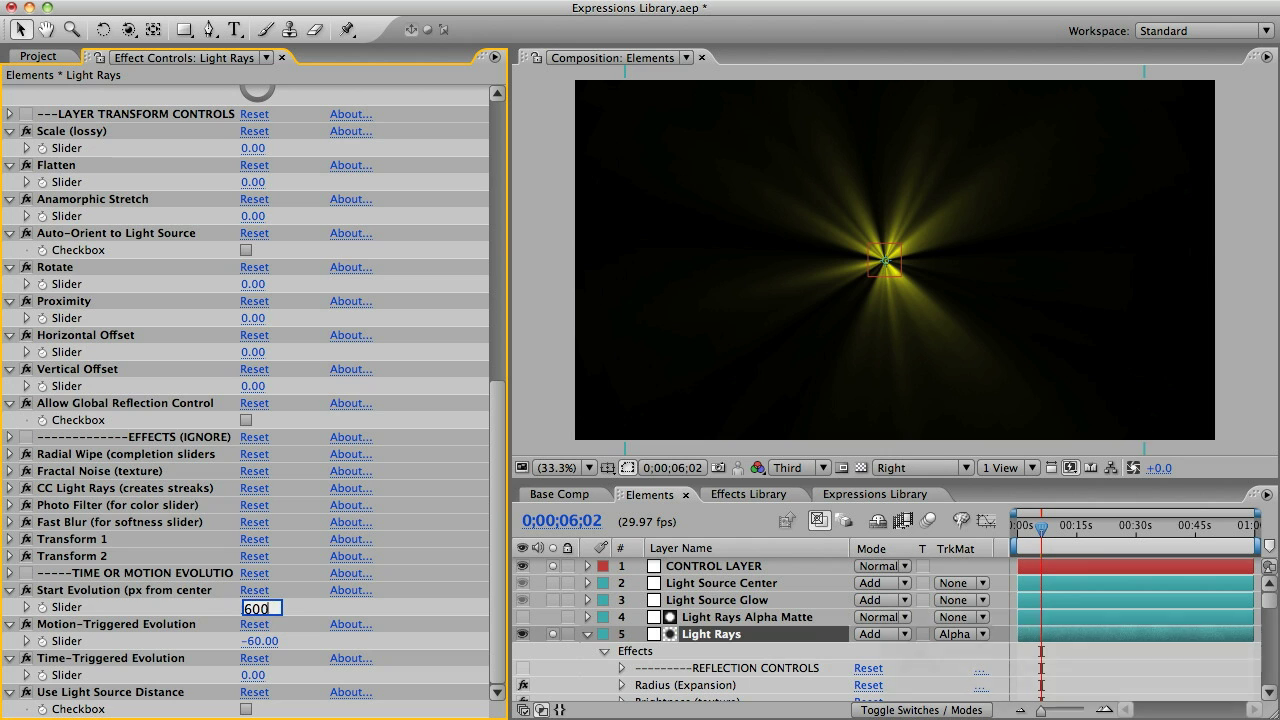
key(Return)
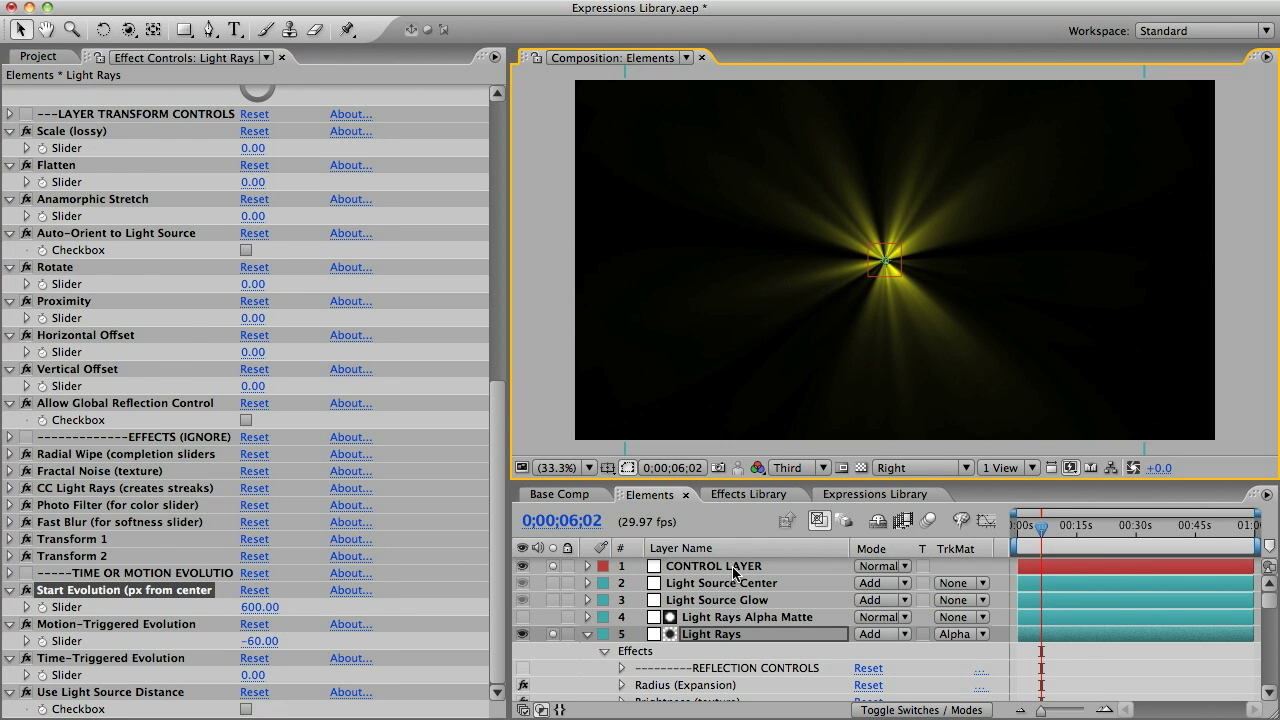
Move the CONTROL LAYER light source to test, then bring back Light Rays' effects
click(734, 566)
click(890, 258)
mouse_move(890, 258)
mouse_down()
mouse_move(594, 257)
mouse_move(894, 257)
mouse_up()
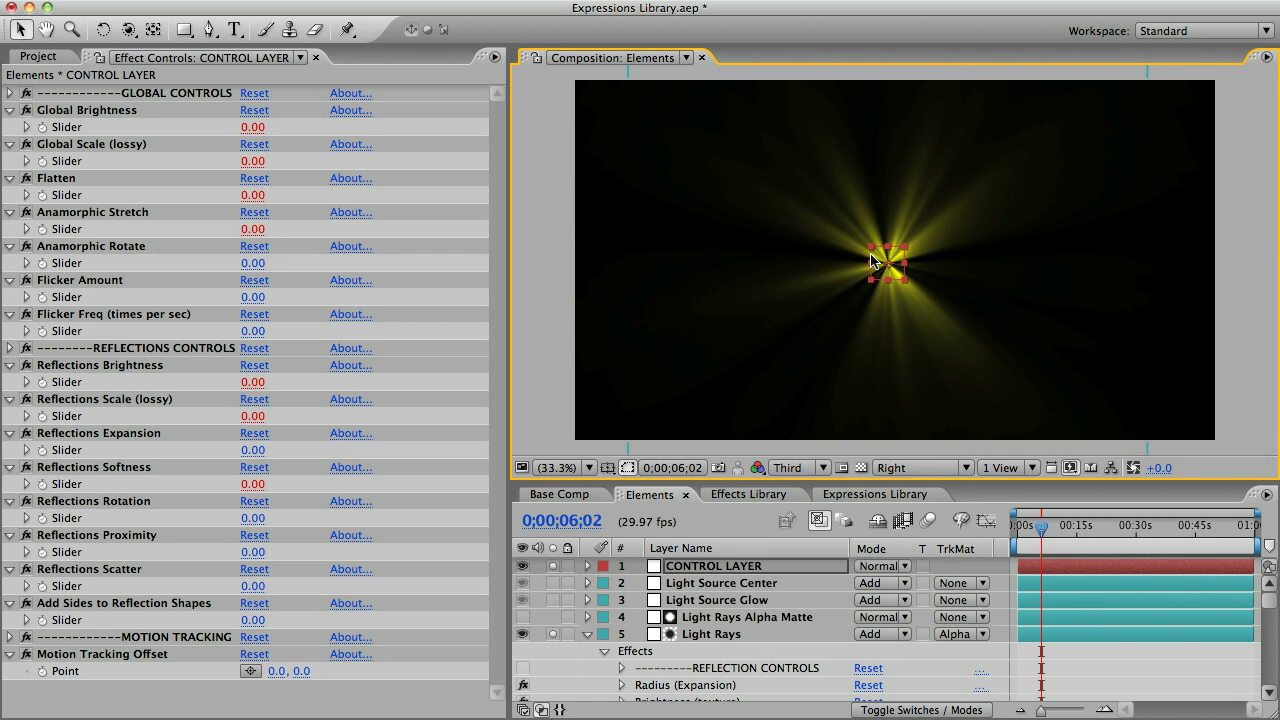
click(718, 566)
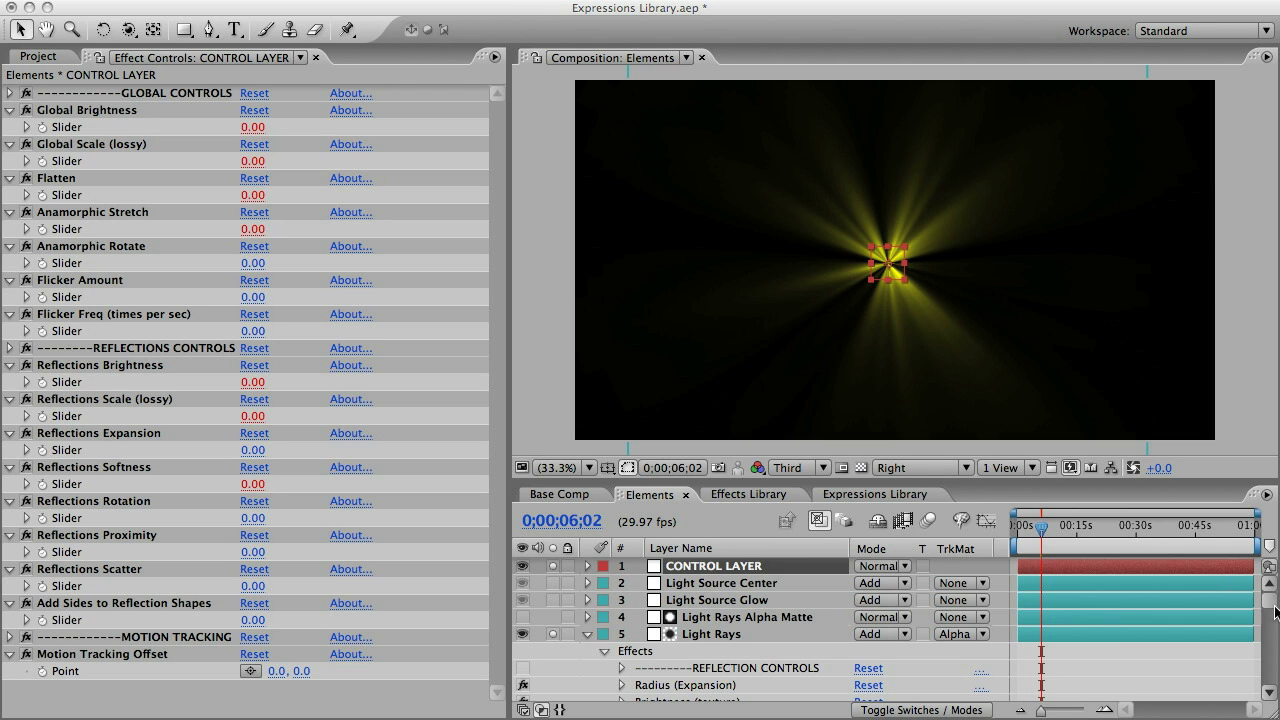
scroll(1259, 611, down, 5)
click(692, 566)
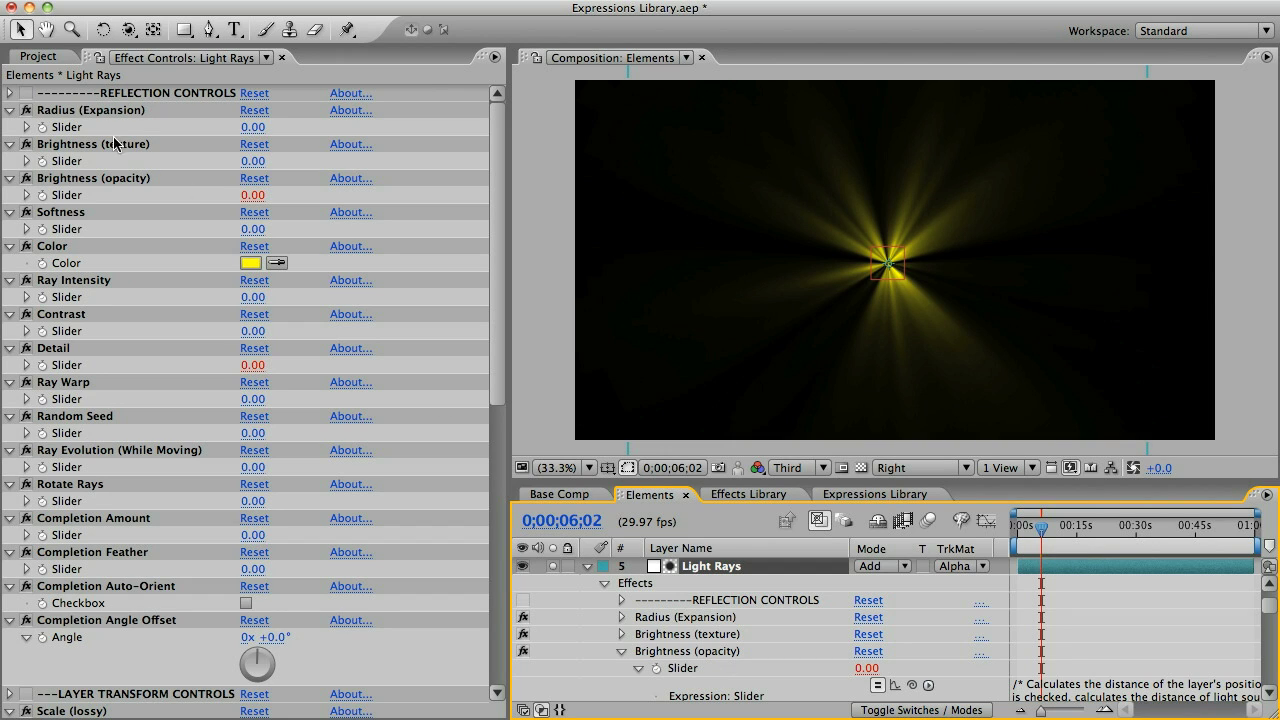
mouse_move(502, 246)
mouse_down()
mouse_move(500, 495)
mouse_move(503, 223)
mouse_up()
Hide the Basic Time or Motion Evolution notes, then show and select Wiggle with Markers
click(875, 494)
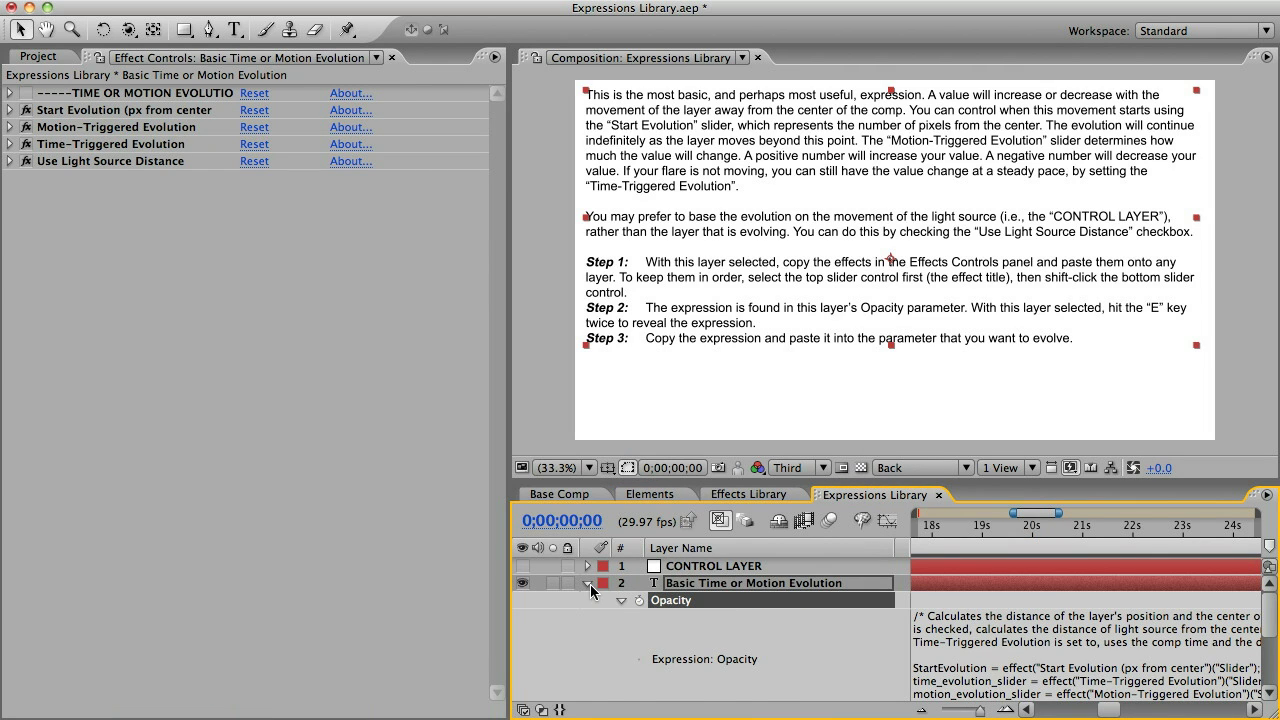
click(588, 583)
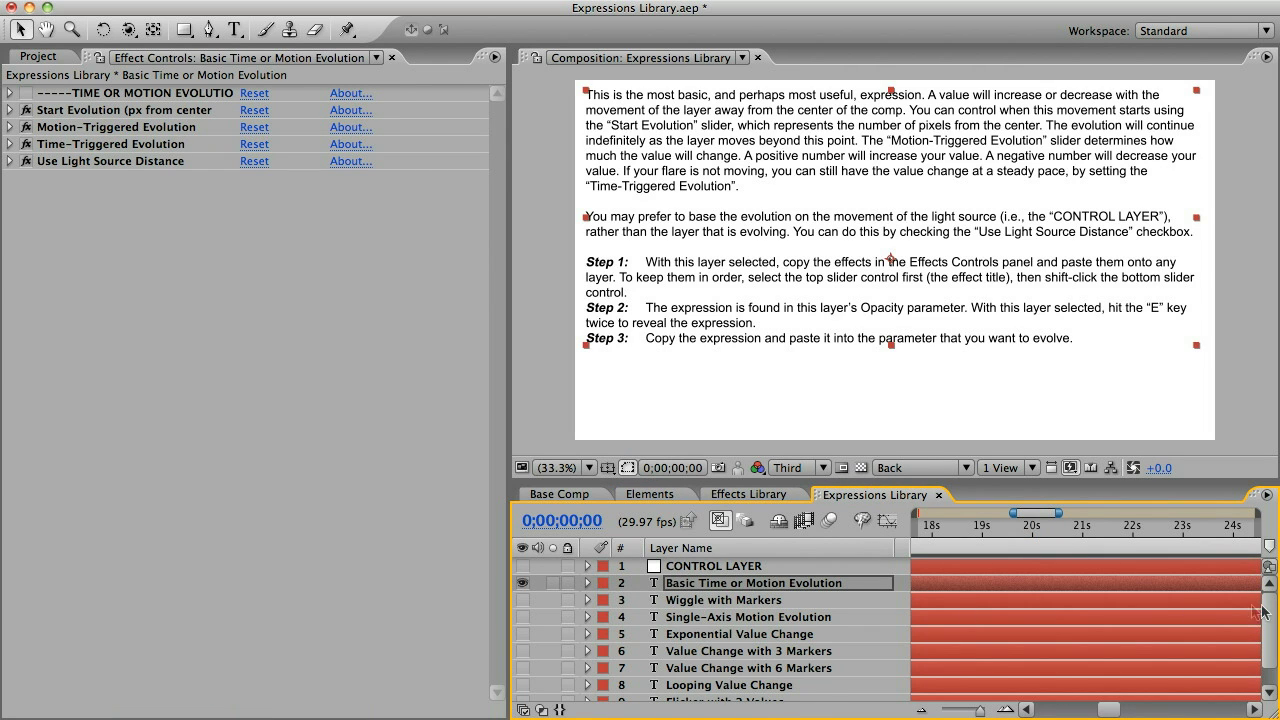
scroll(744, 630, down, 2)
scroll(742, 600, up, 2)
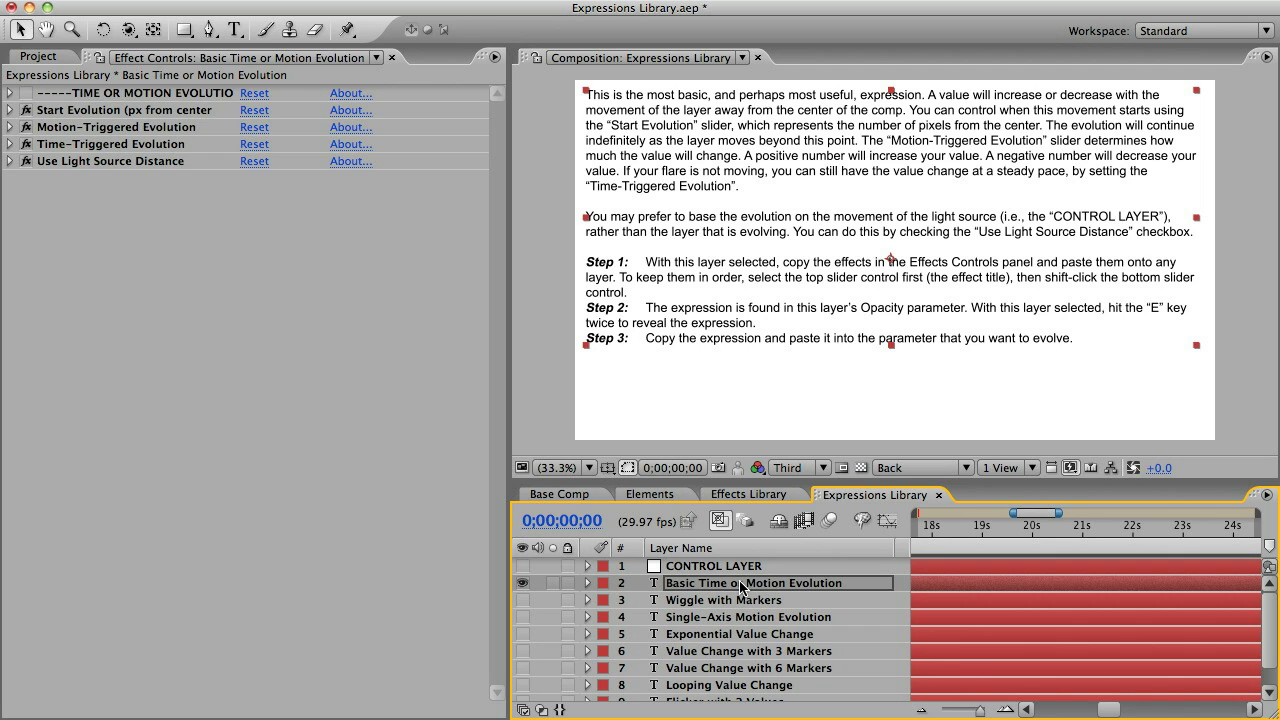
click(521, 583)
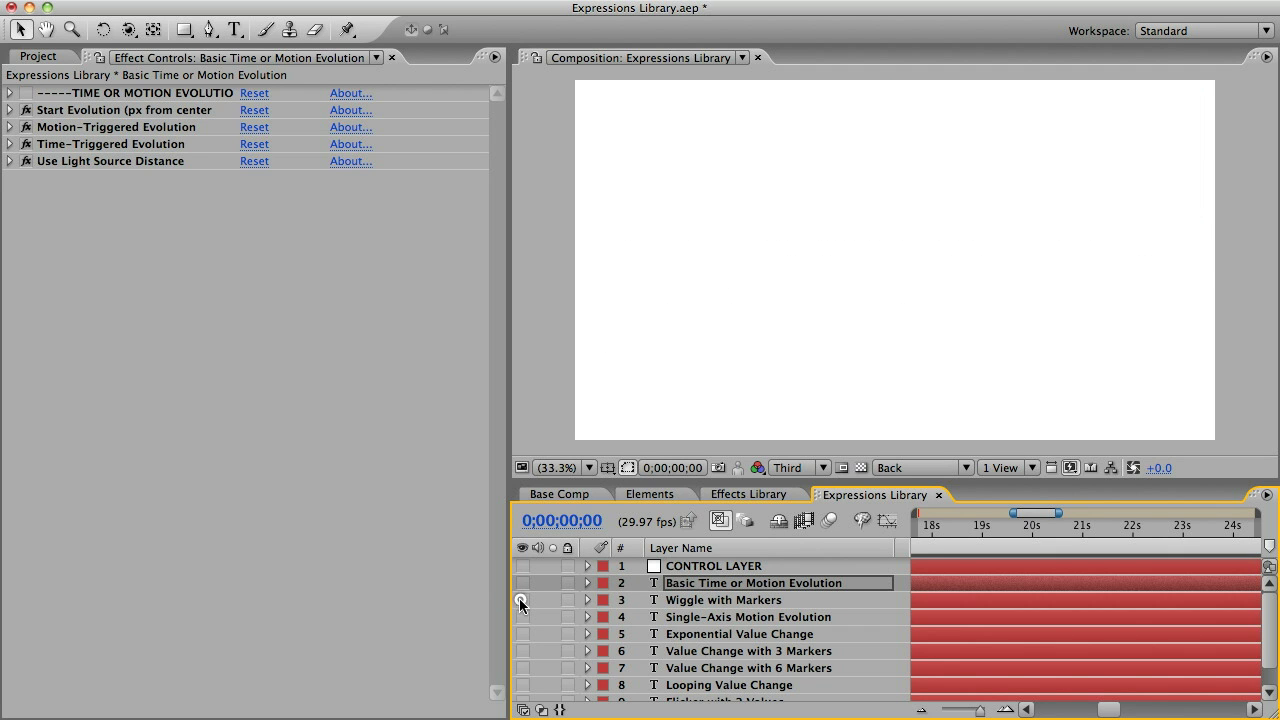
click(520, 600)
click(697, 602)
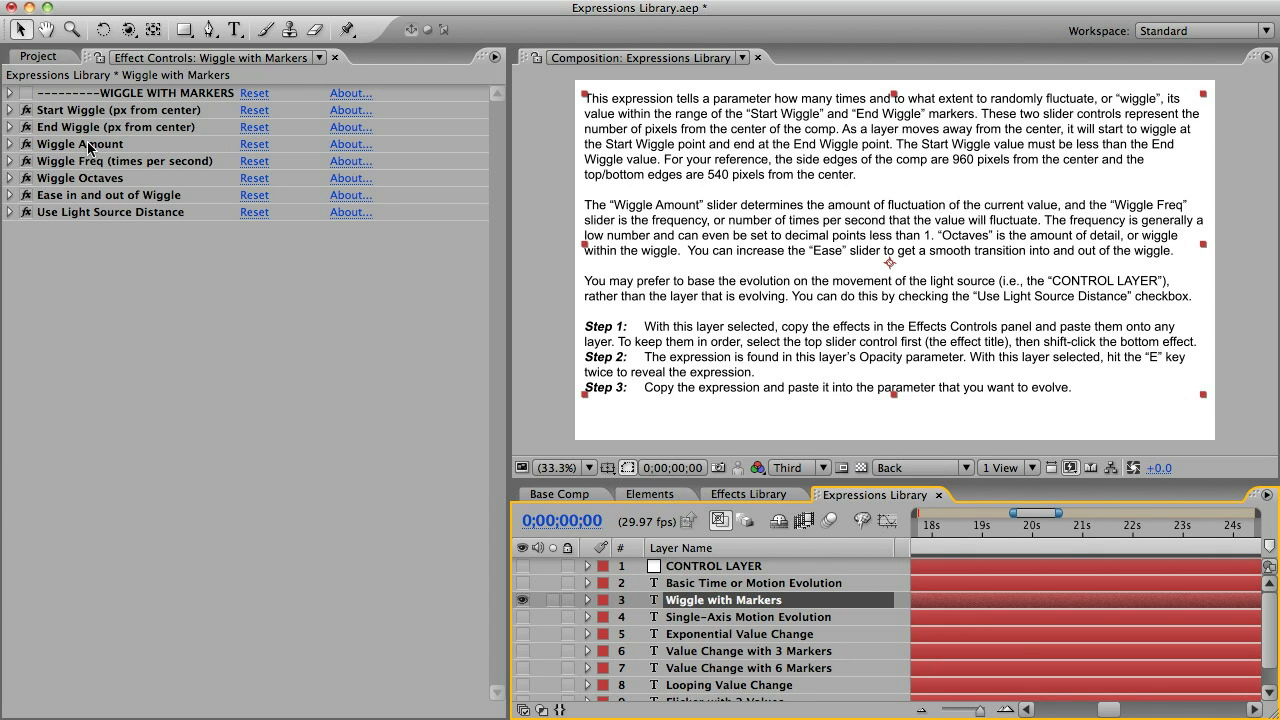
Swap visibility from Wiggle with Markers to Single-Axis Motion Evolution and view its controls
click(526, 600)
click(522, 617)
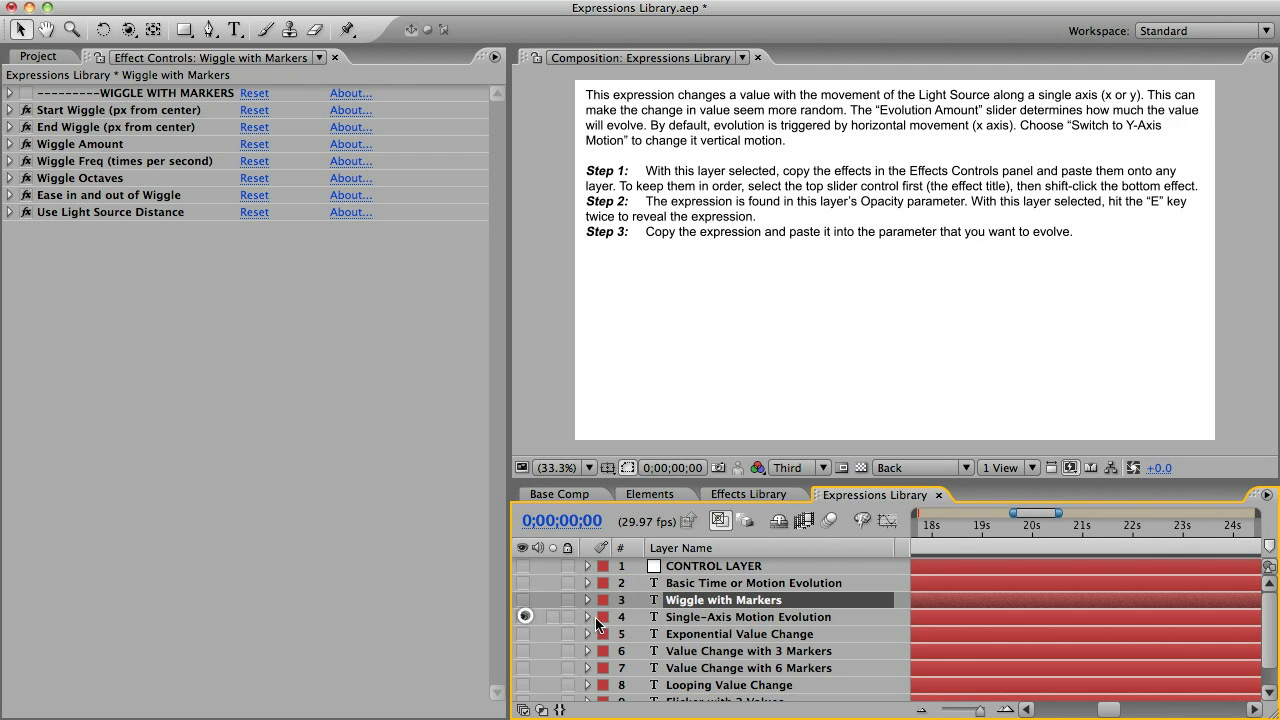
click(686, 617)
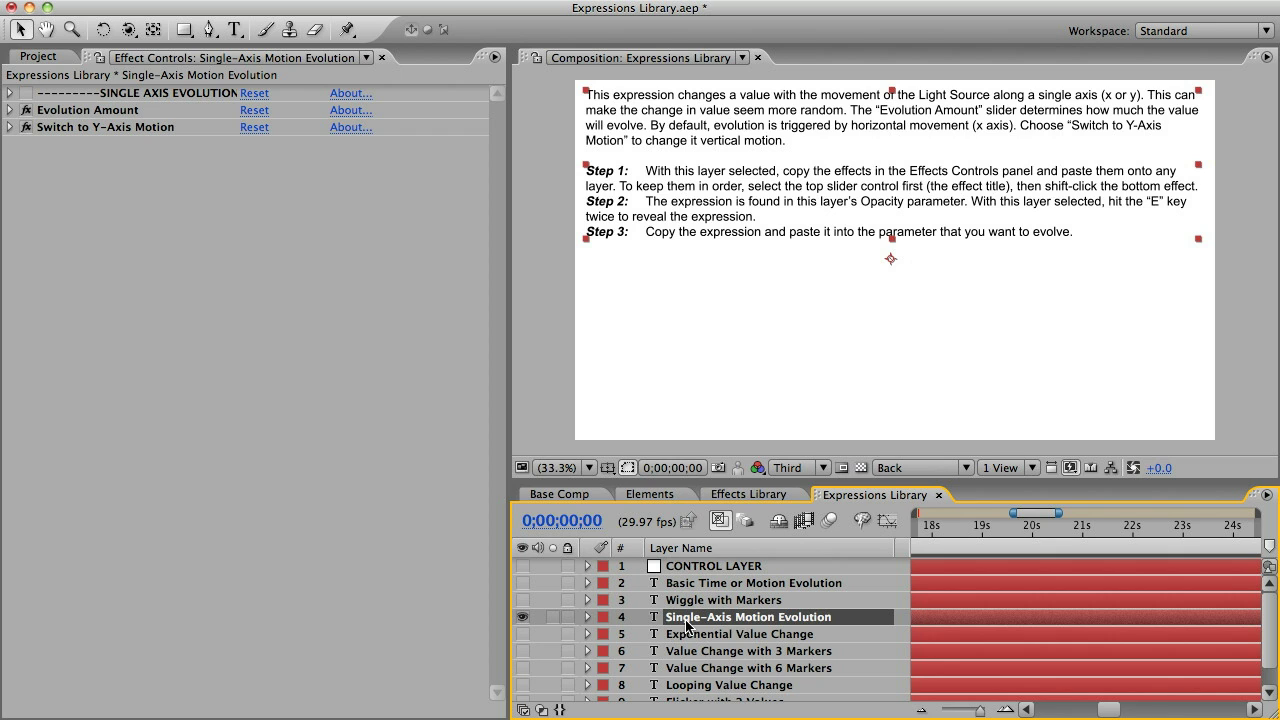
Swap to Exponential Value Change, view its controls, then hide it too
click(522, 617)
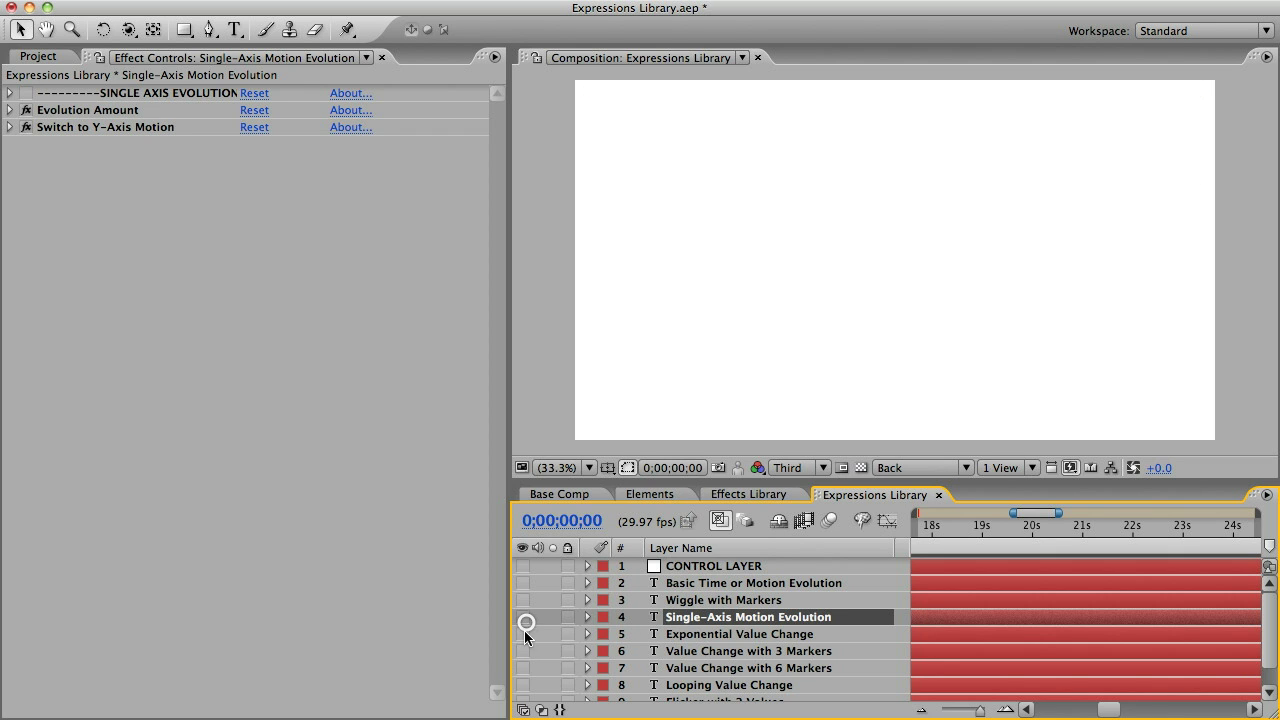
click(522, 634)
click(678, 636)
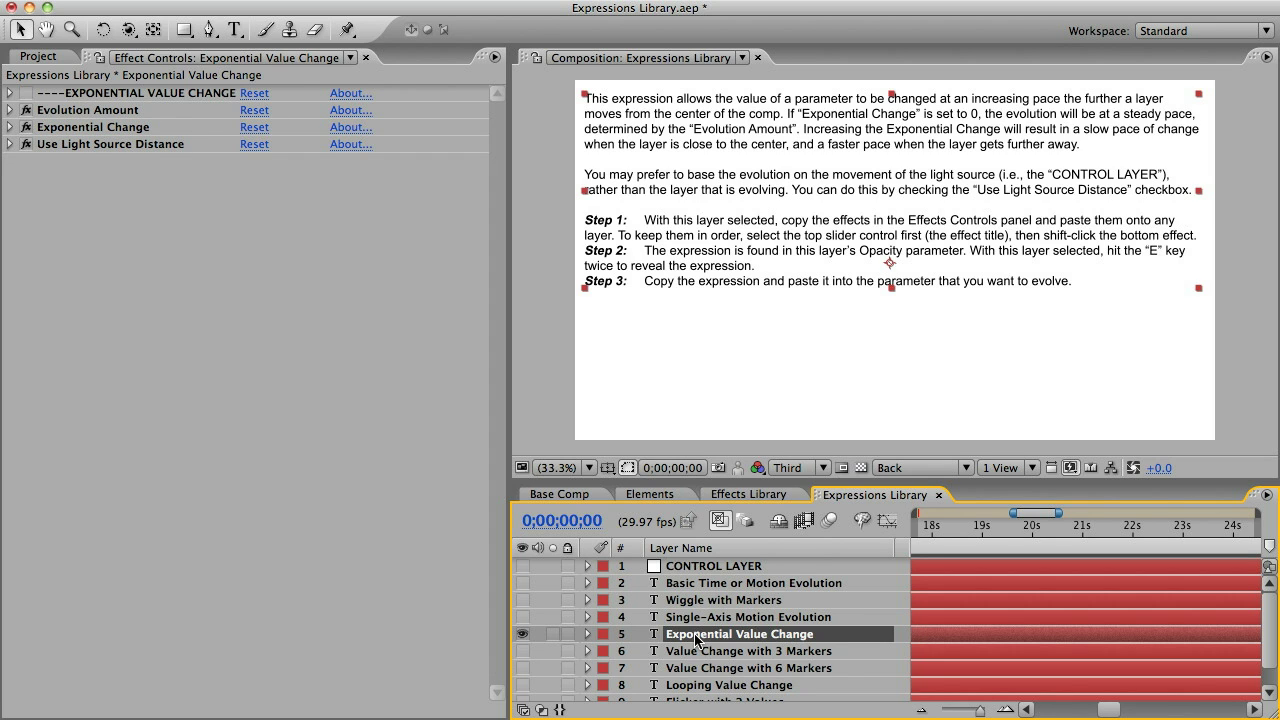
click(522, 634)
Select the Value Change with 3 Markers layer, then Value Change with 6 Markers, to display its Marker and Value sliders
click(727, 651)
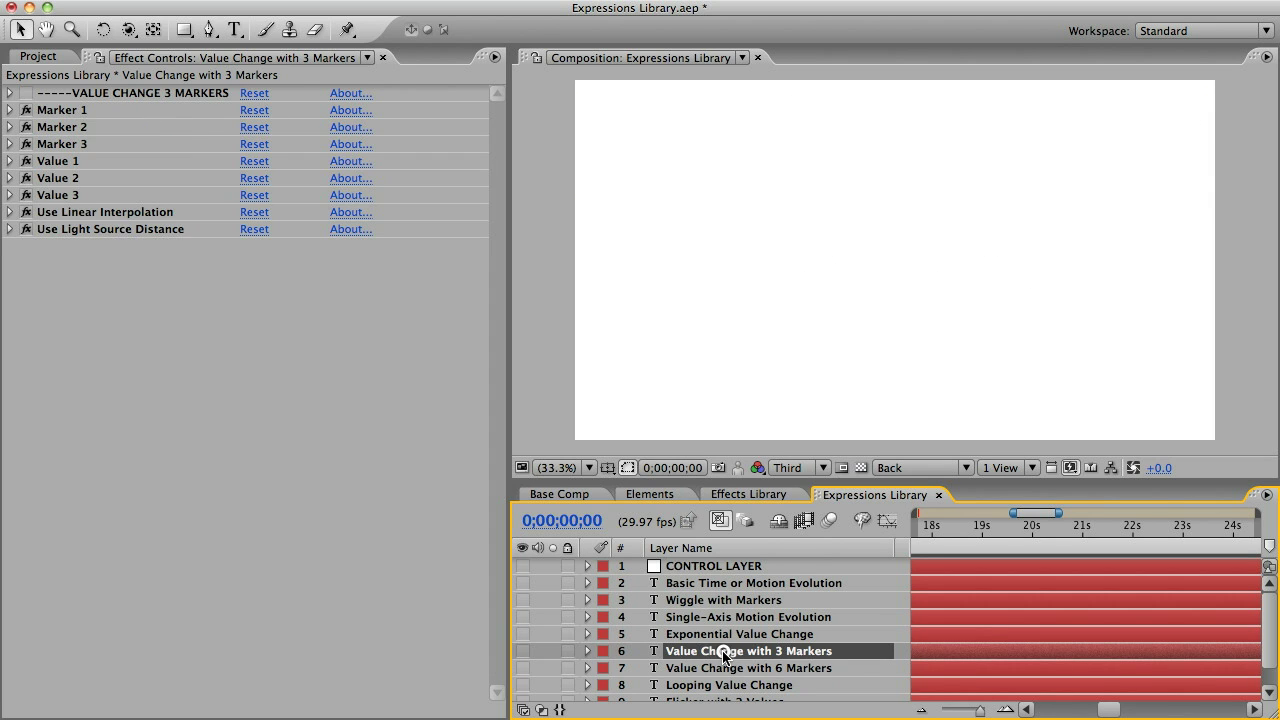
click(726, 668)
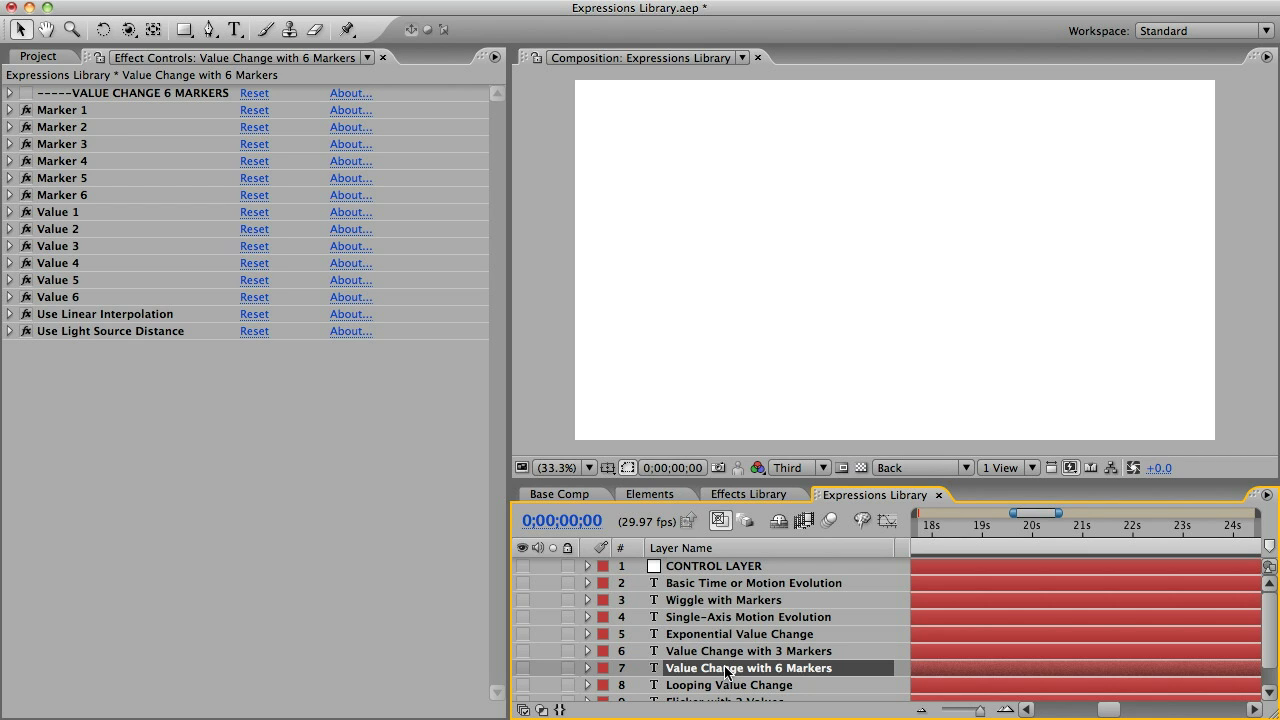
scroll(727, 671, left, 1)
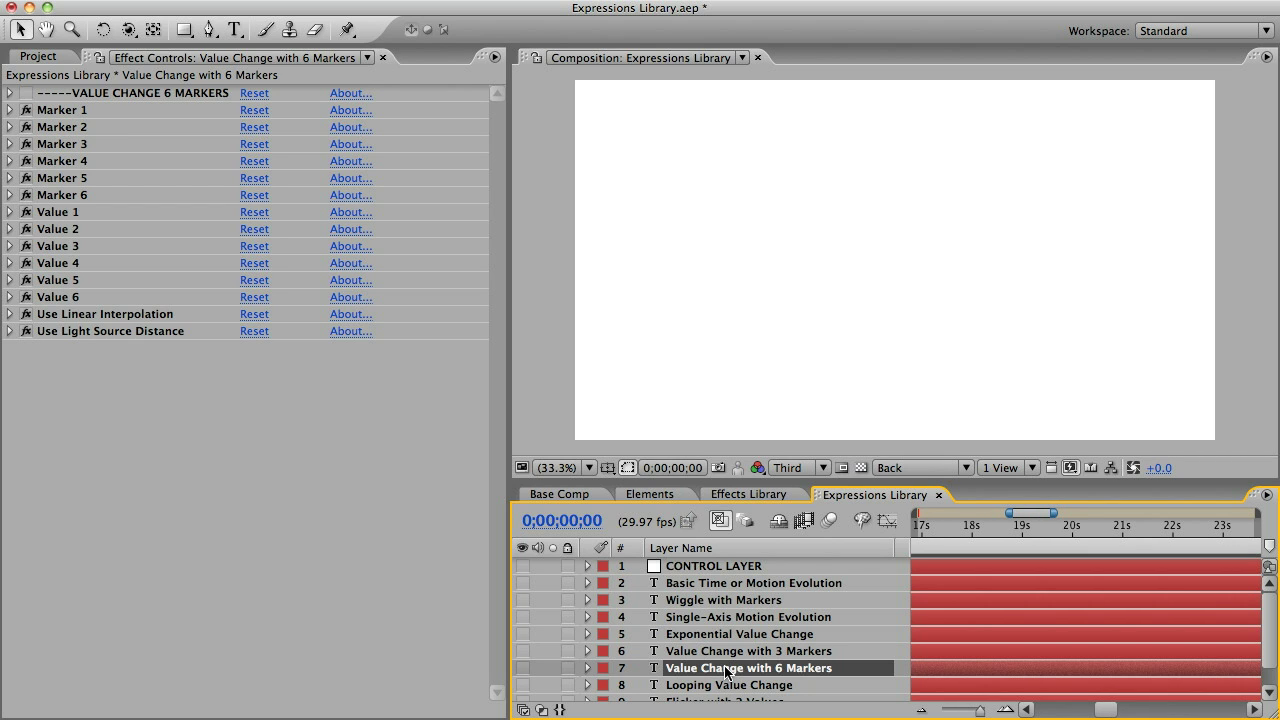
Open the Presets > Basic > Simple Star and Ring comp and view its Starburst layer's effect controls
click(40, 56)
click(10, 264)
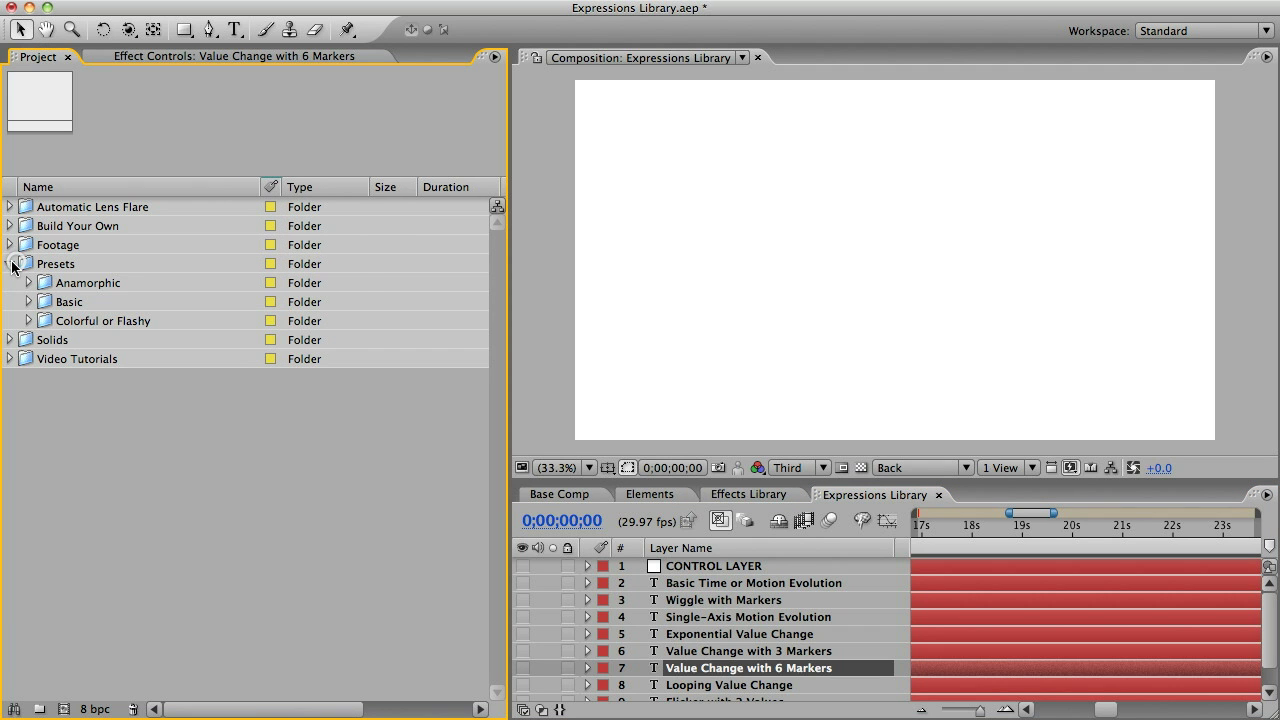
click(28, 301)
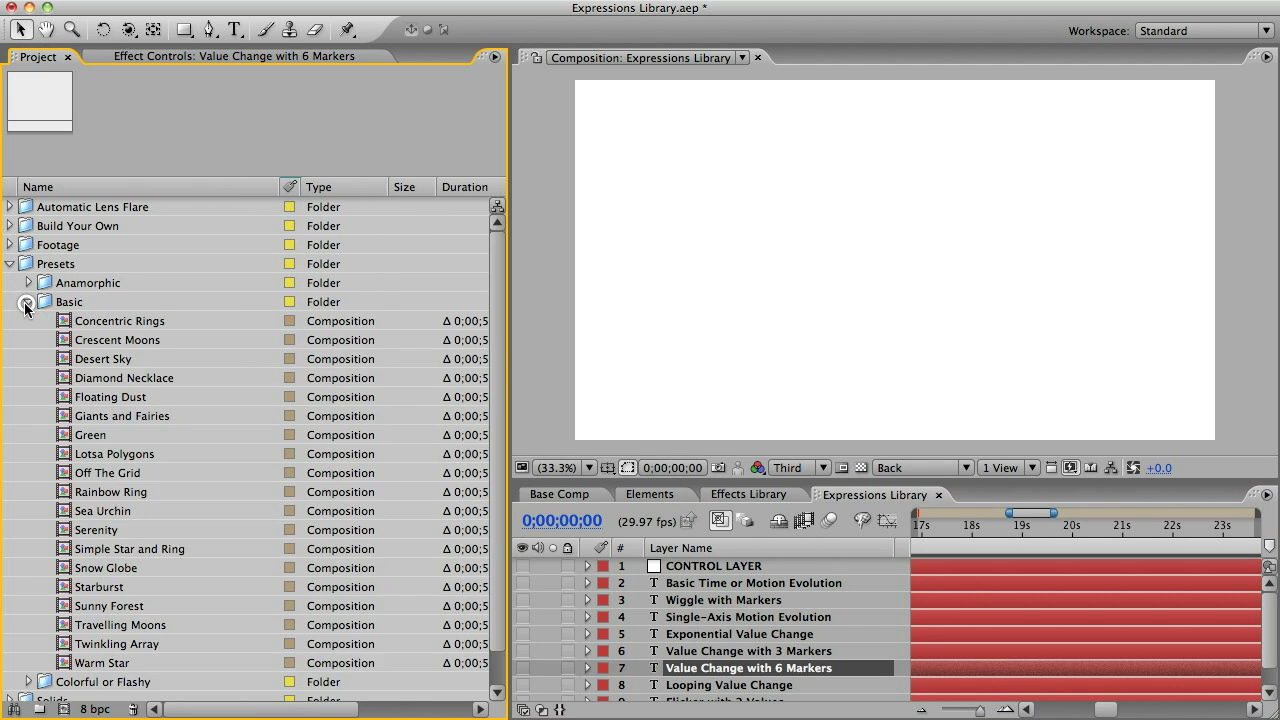
click(104, 550)
double_click(104, 550)
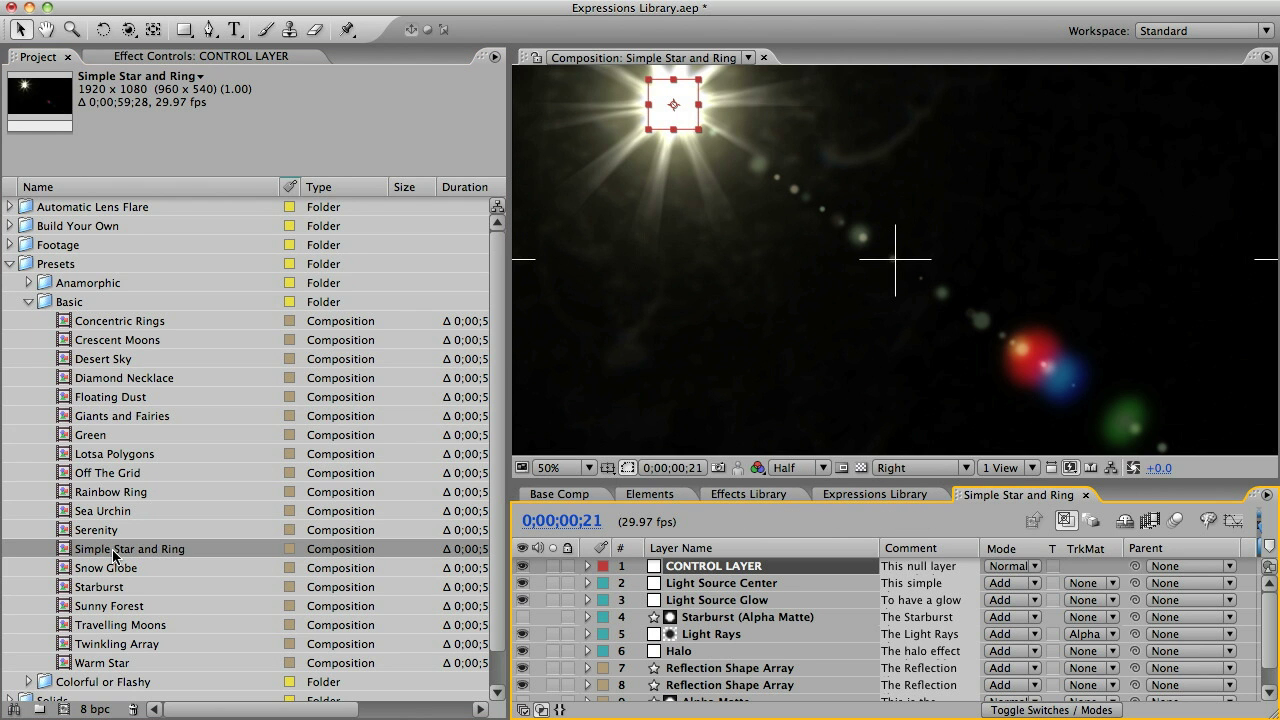
click(720, 618)
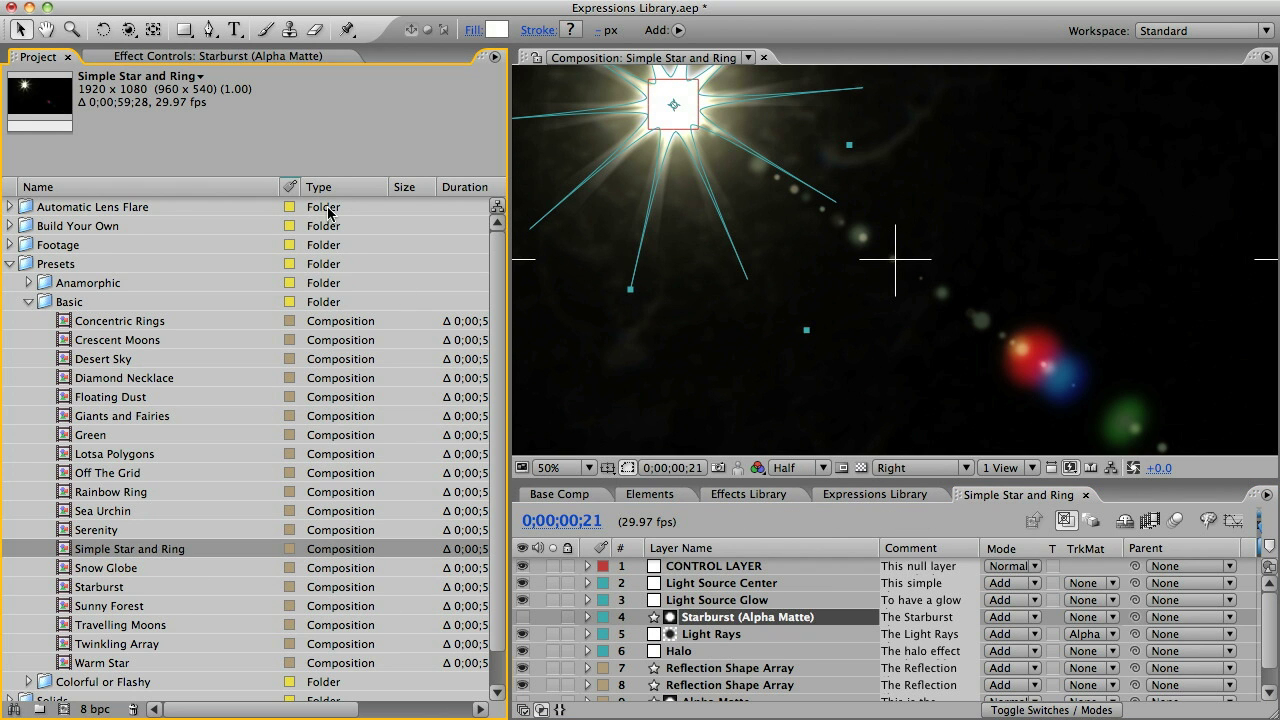
click(206, 56)
drag(490, 200, 491, 457)
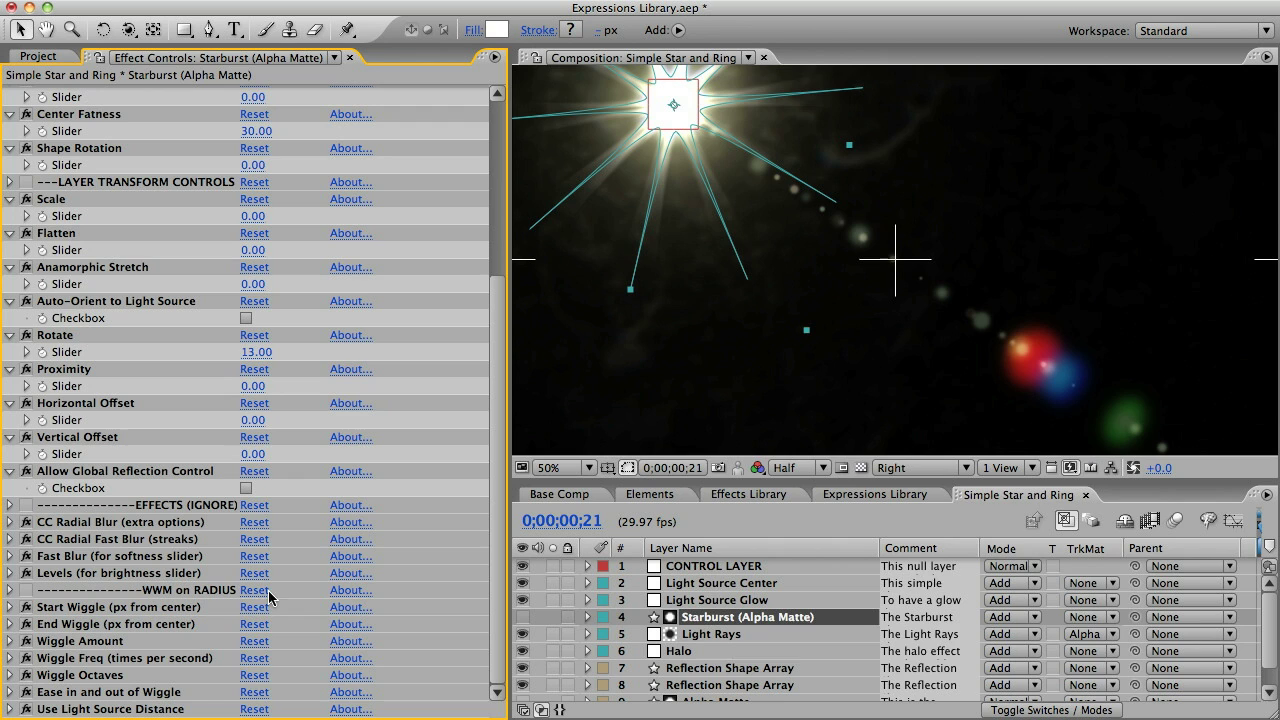
Switch between the two comps, ending in Expressions Library with Wiggle with Markers selected
click(886, 494)
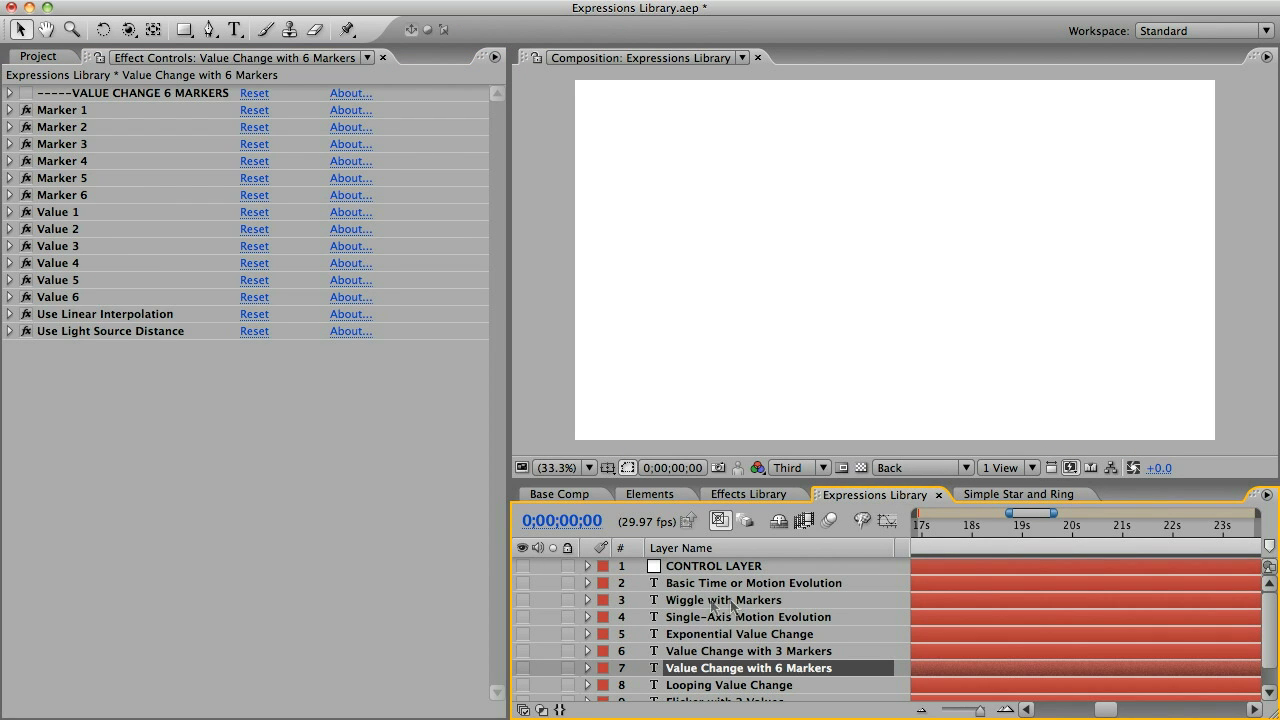
click(1005, 493)
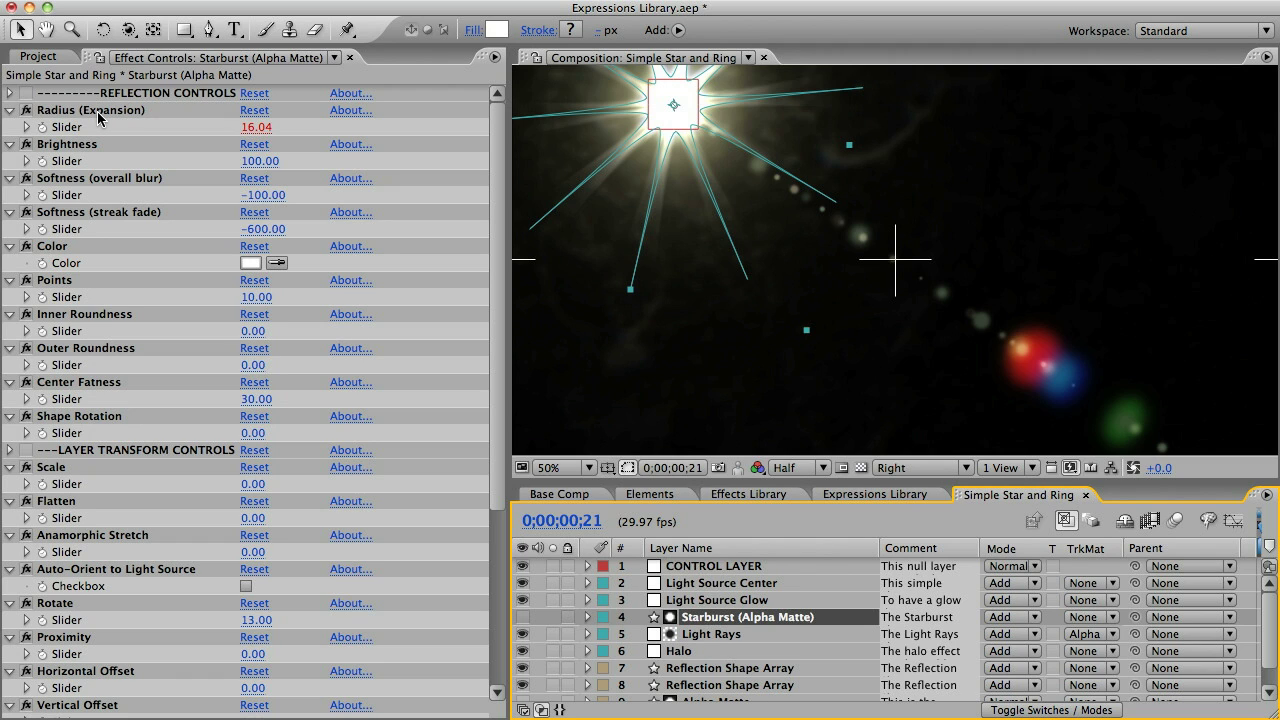
click(882, 496)
click(698, 600)
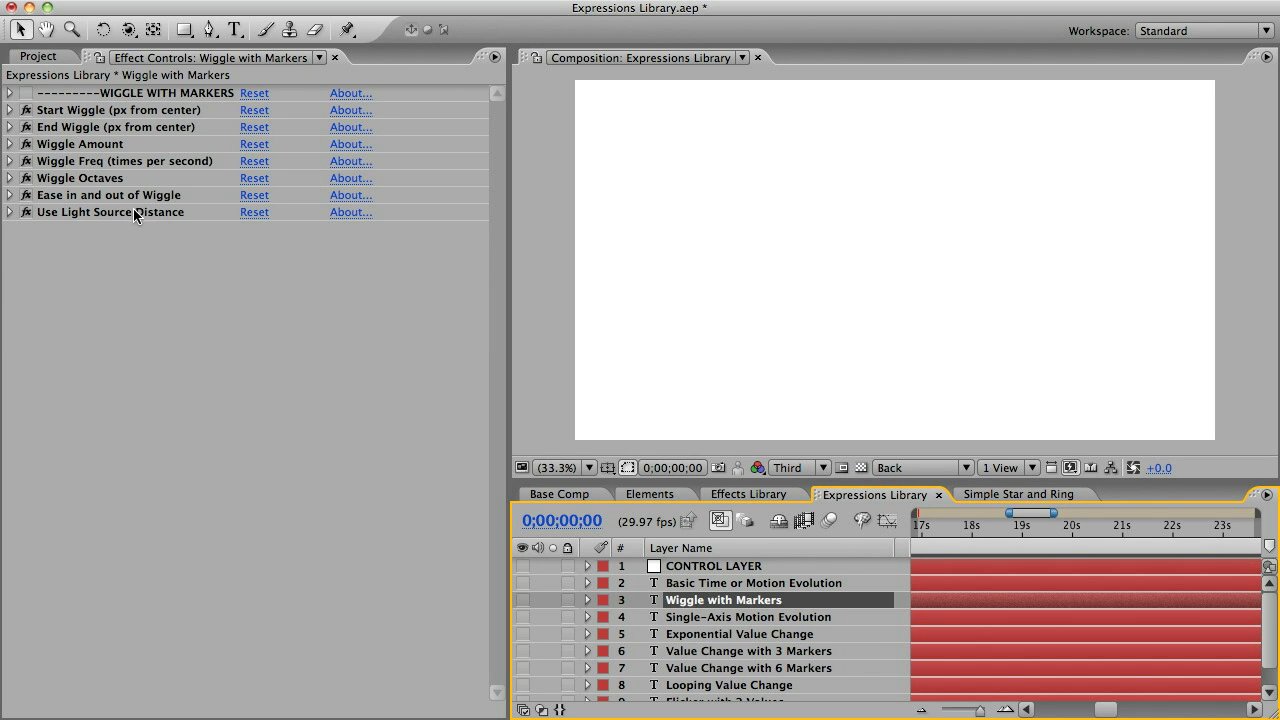
Duplicate Basic Time or Motion Evolution into Basic Time or Motion Evolution2 and rename its checkbox 'Use Light Source Distance 2'
click(698, 584)
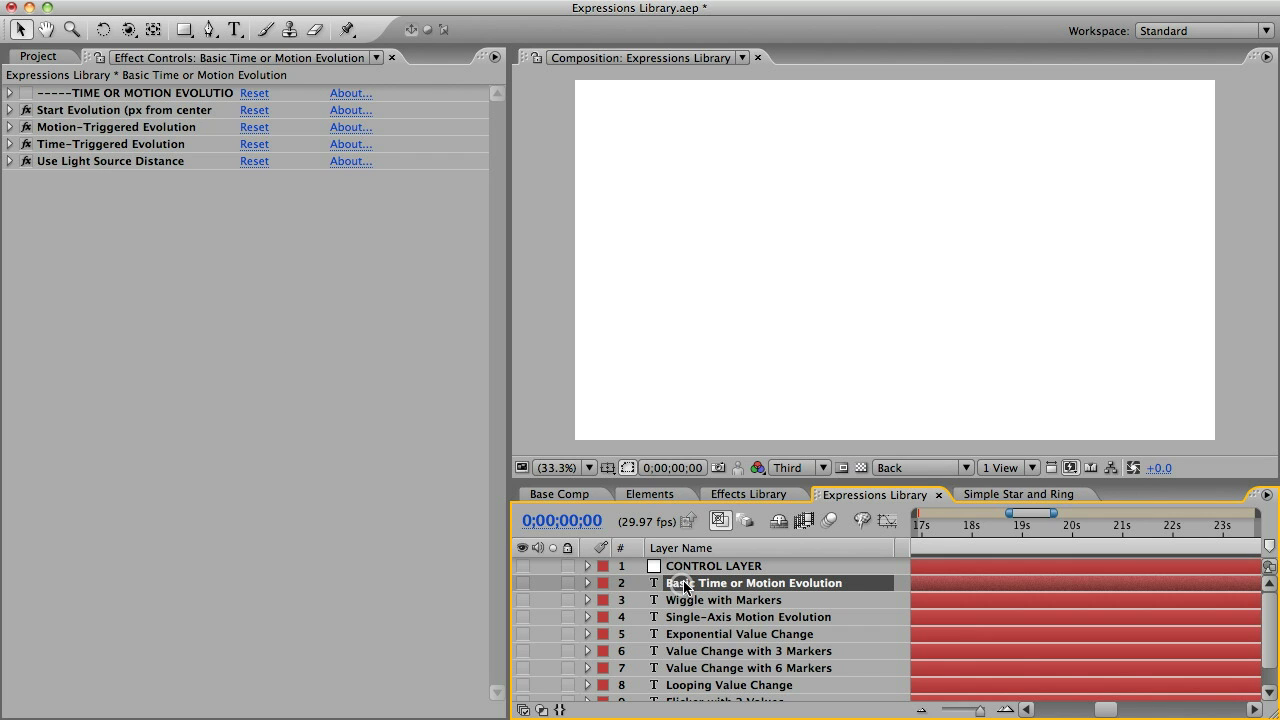
key(super+d)
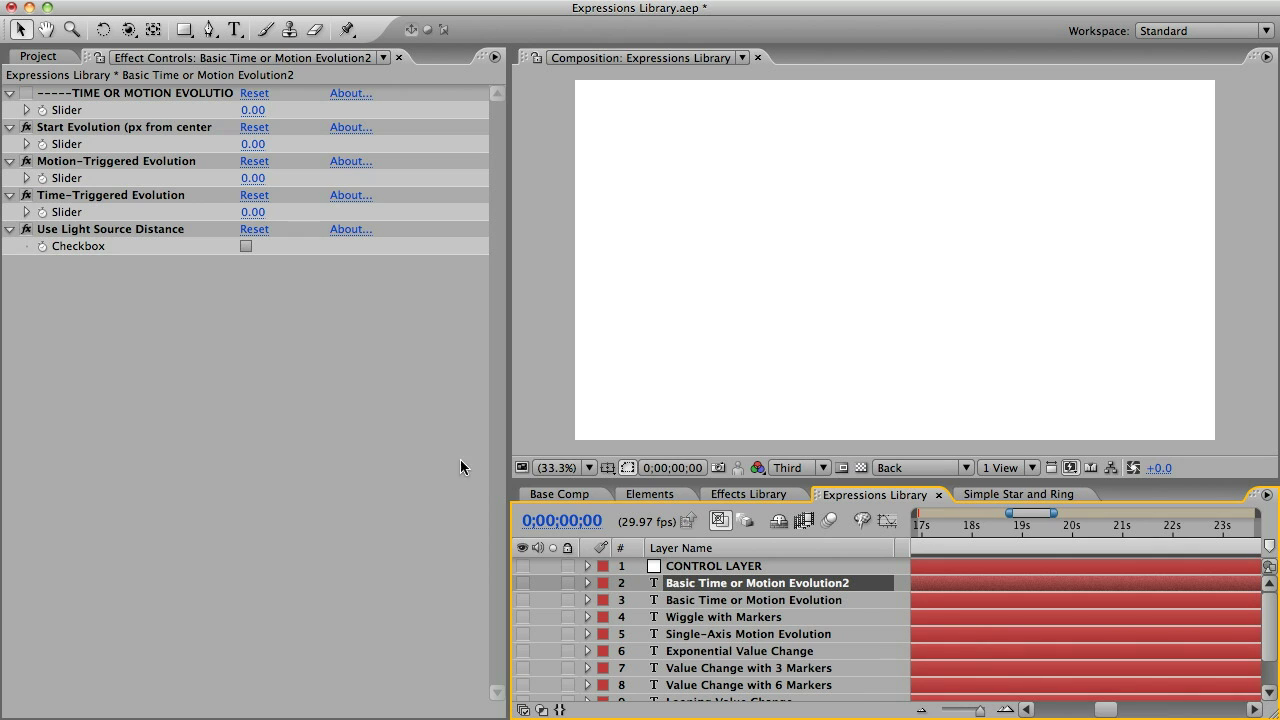
click(143, 229)
key(Return)
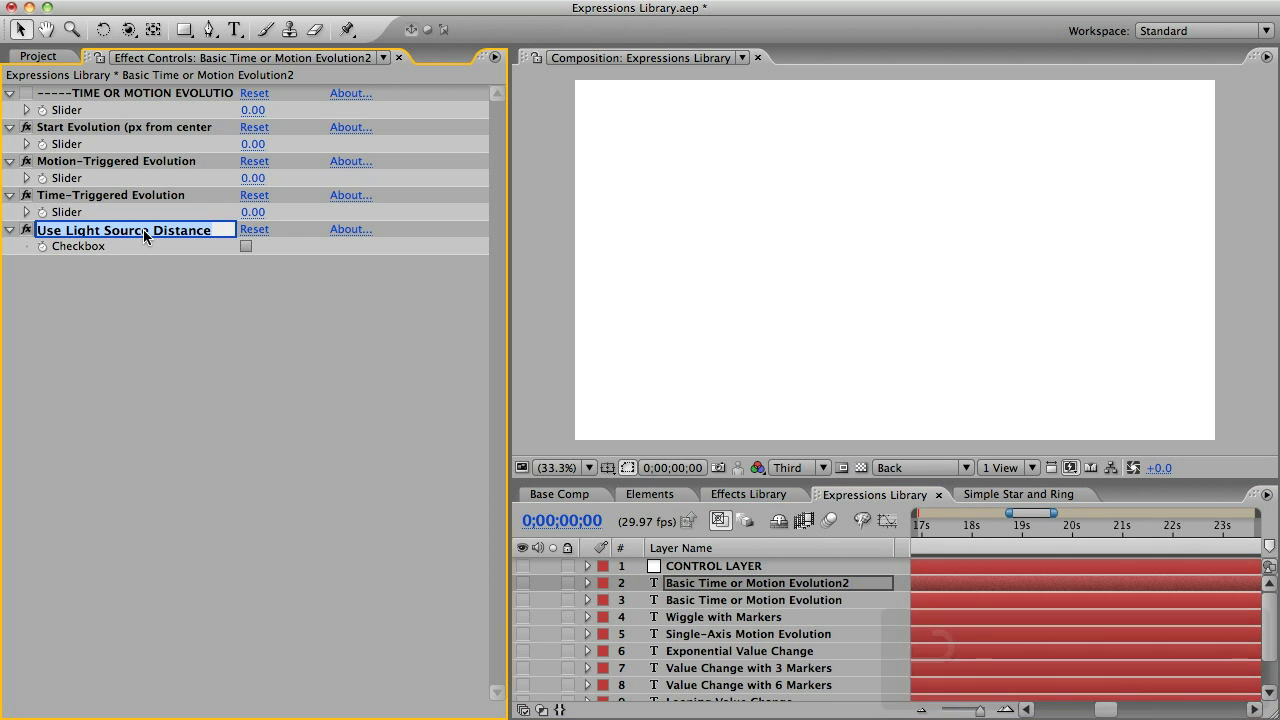
key(Right)
text(2)
key(Return)
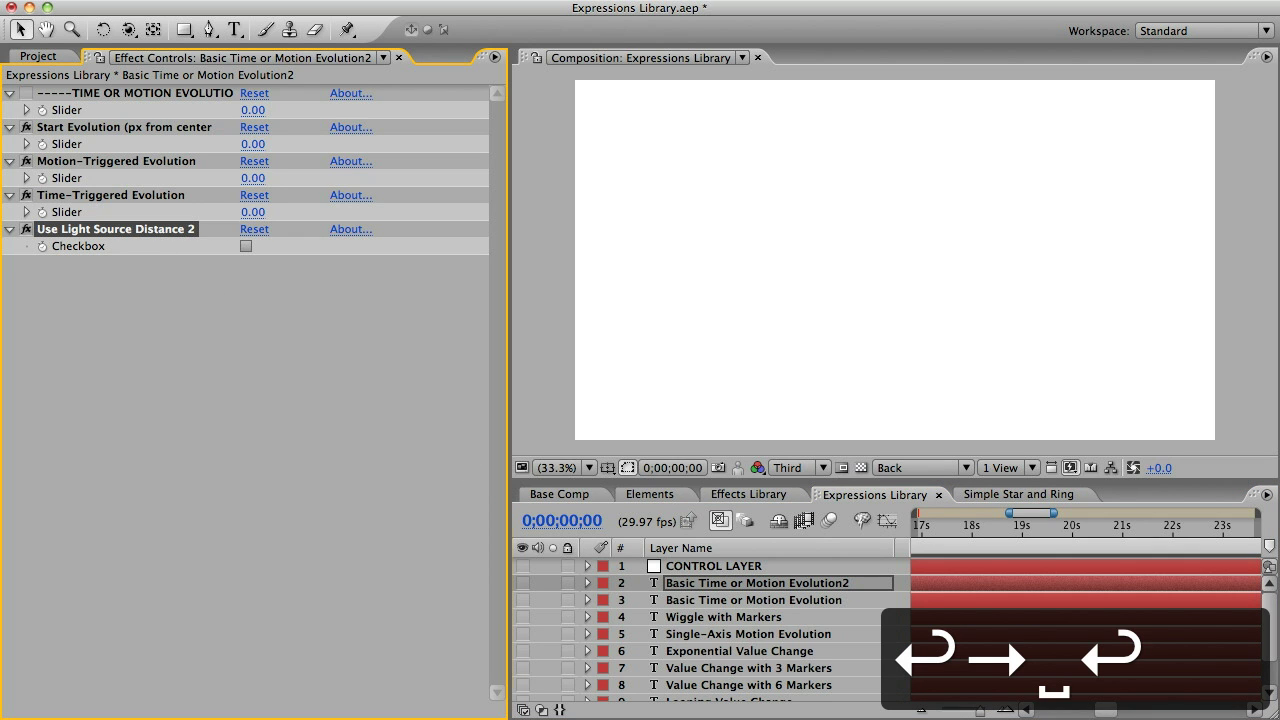